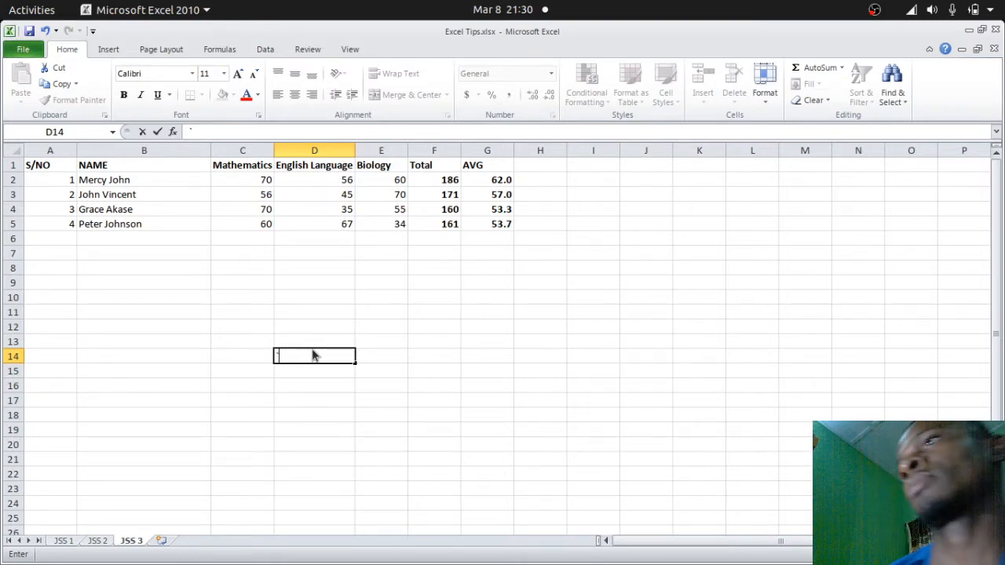
# - Clear the stray character from cell D14 and view the formulas in F5 and G2
pyautogui.press('BackSpace')
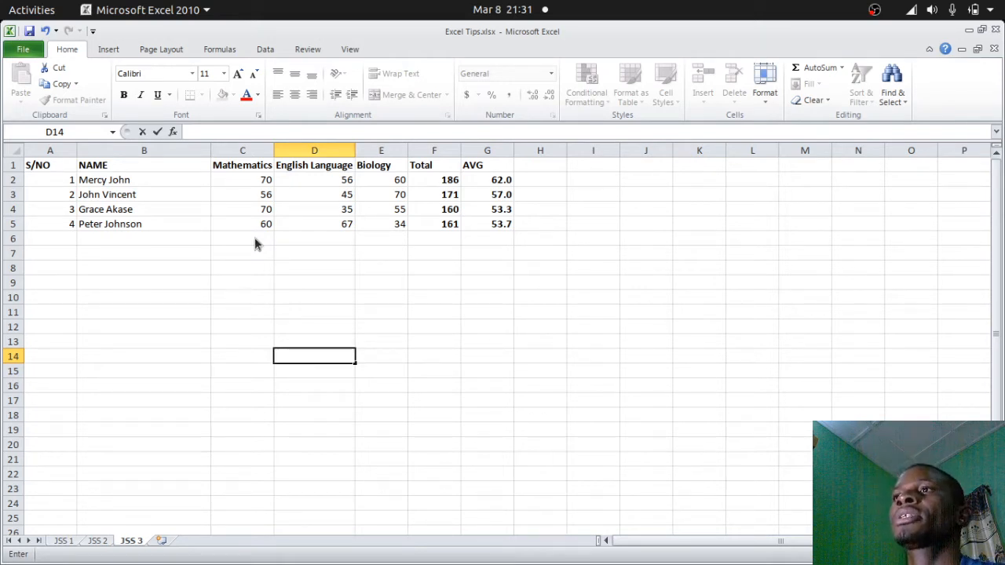
pyautogui.click(254, 299)
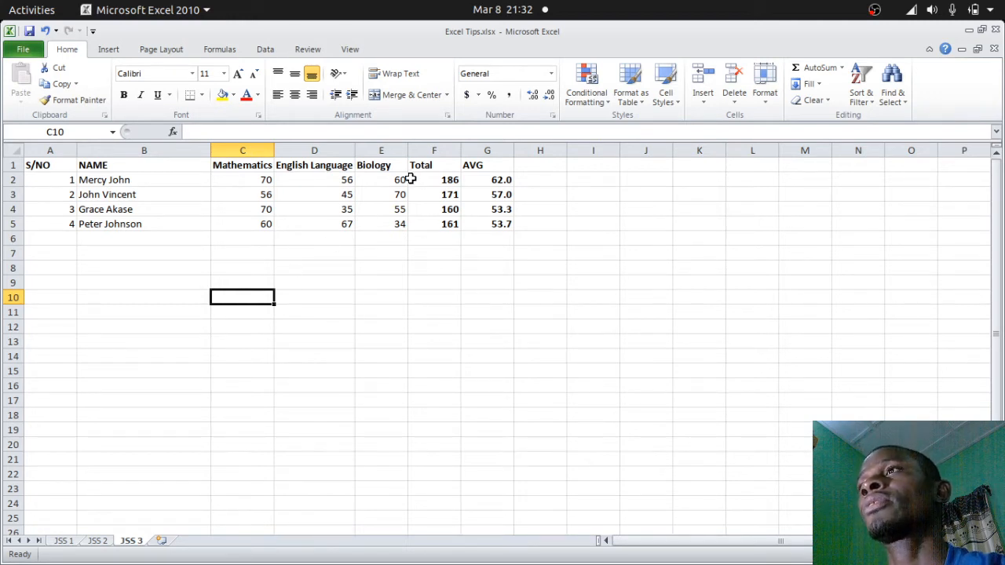
pyautogui.click(442, 225)
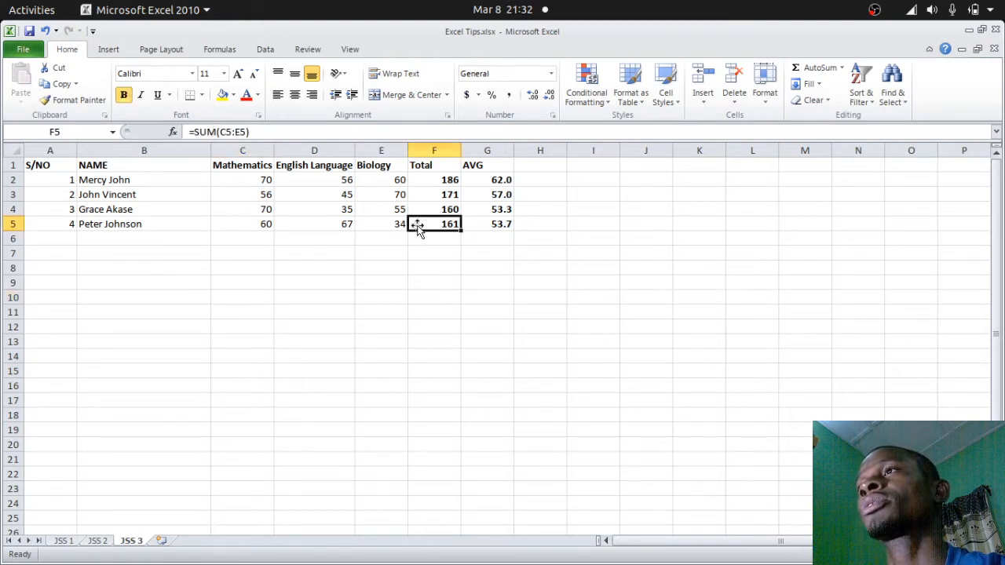
pyautogui.click(488, 182)
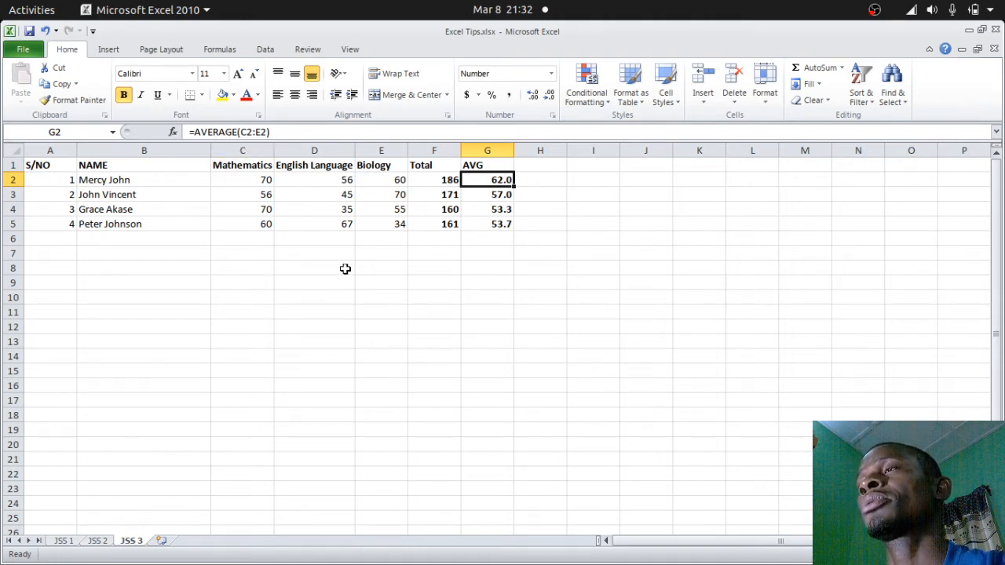
pyautogui.click(241, 284)
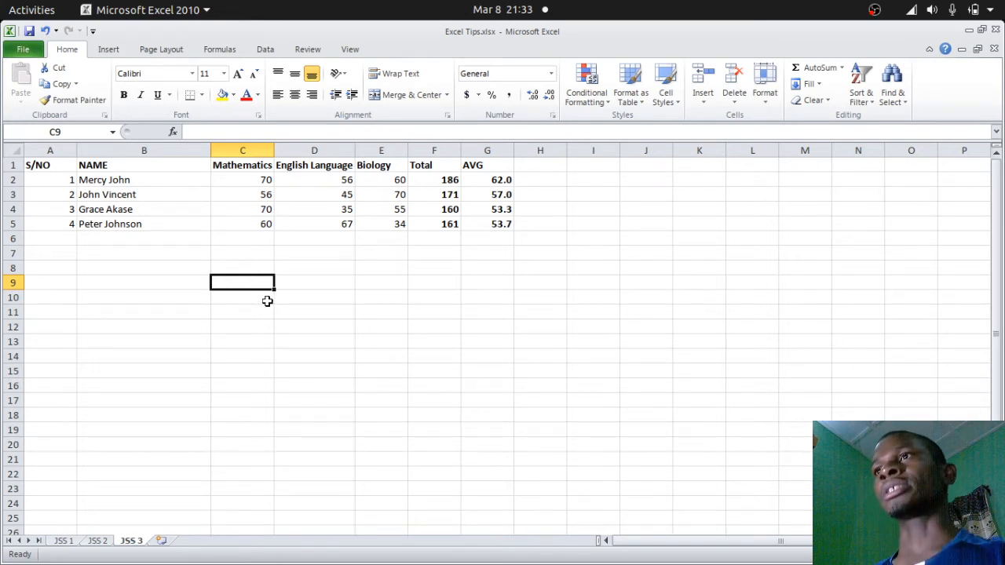
# - Enter the title WM BRISTOW SECONDARY SCHOOL GBOKO in cell B9 below the existing results table
pyautogui.click(159, 284)
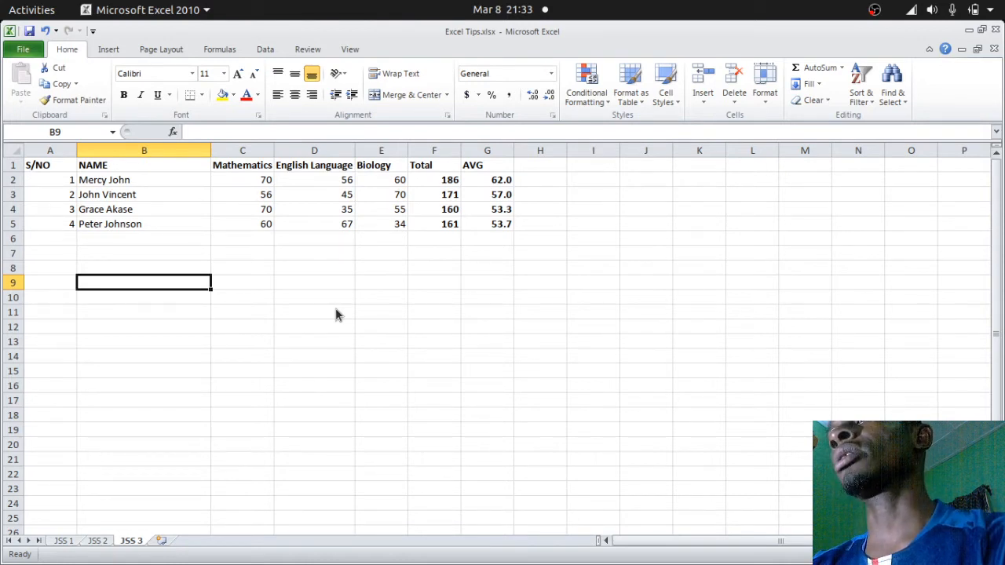
pyautogui.write('B')
pyautogui.press('BackSpace')
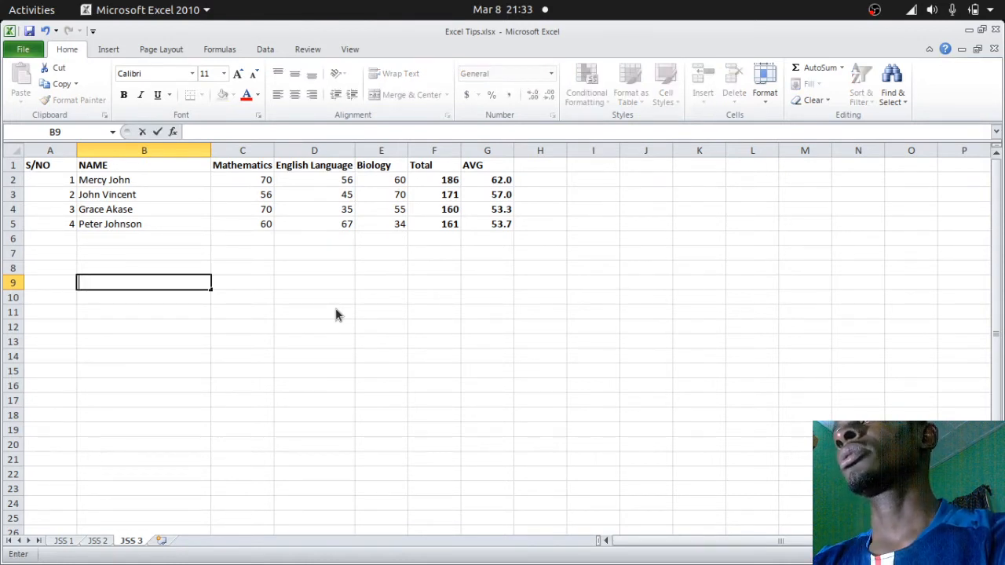
pyautogui.write('WM ')
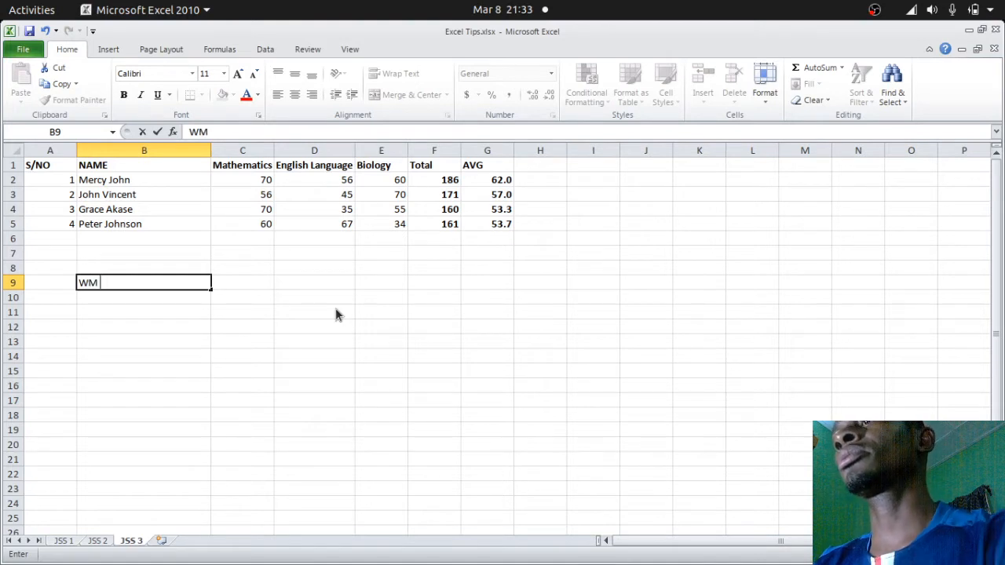
pyautogui.write('BRISTO')
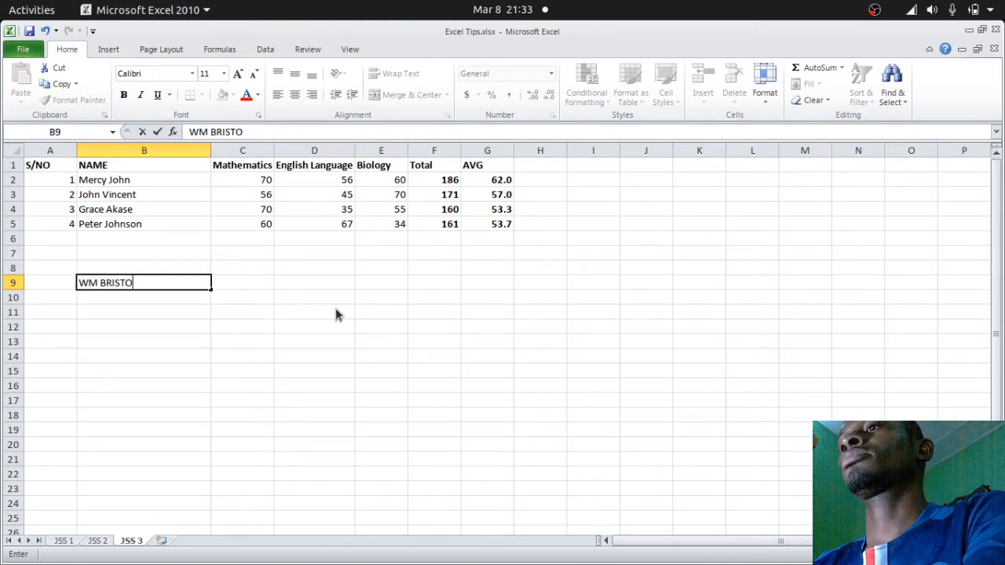
pyautogui.write('W SE')
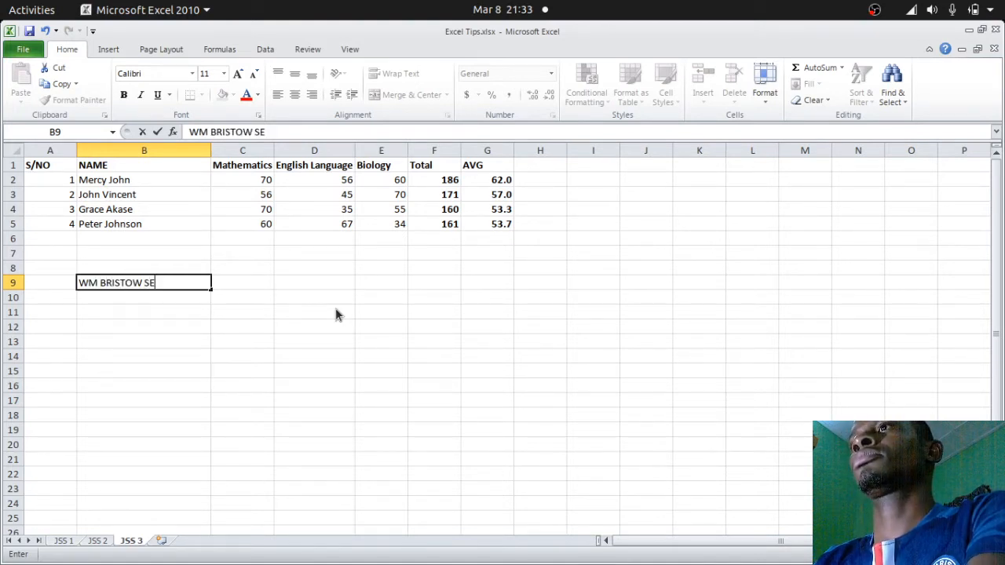
pyautogui.write('CONDARY SCHOOL ')
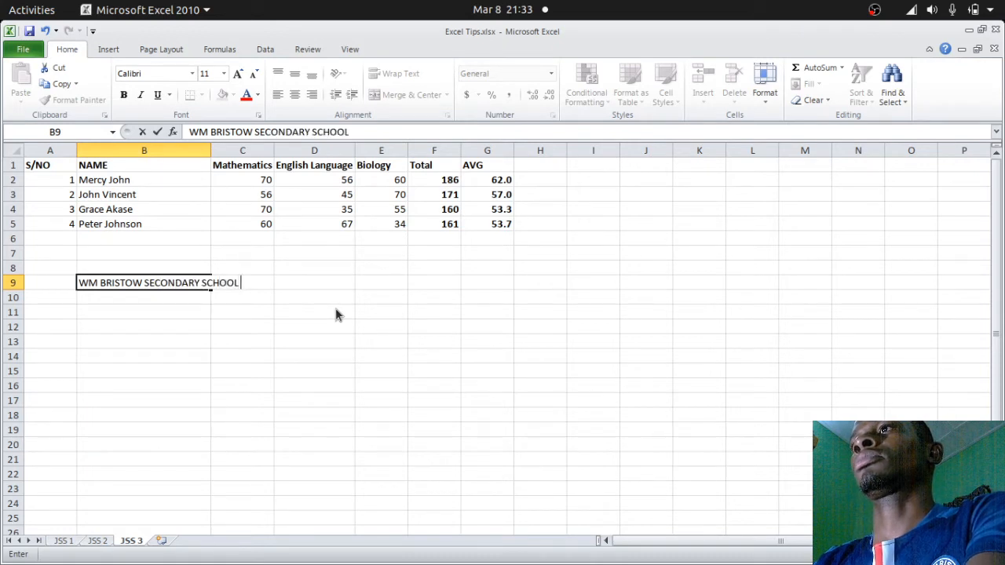
pyautogui.write('GBOKO')
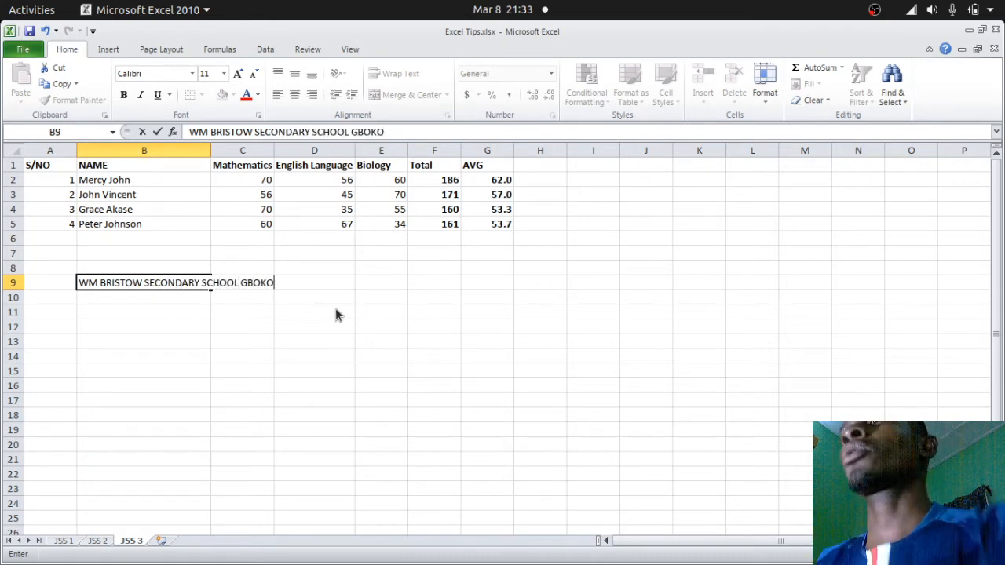
# - Add the column headings NAME OF STUDENTS in B10 and SCORES in C10
pyautogui.click(106, 298)
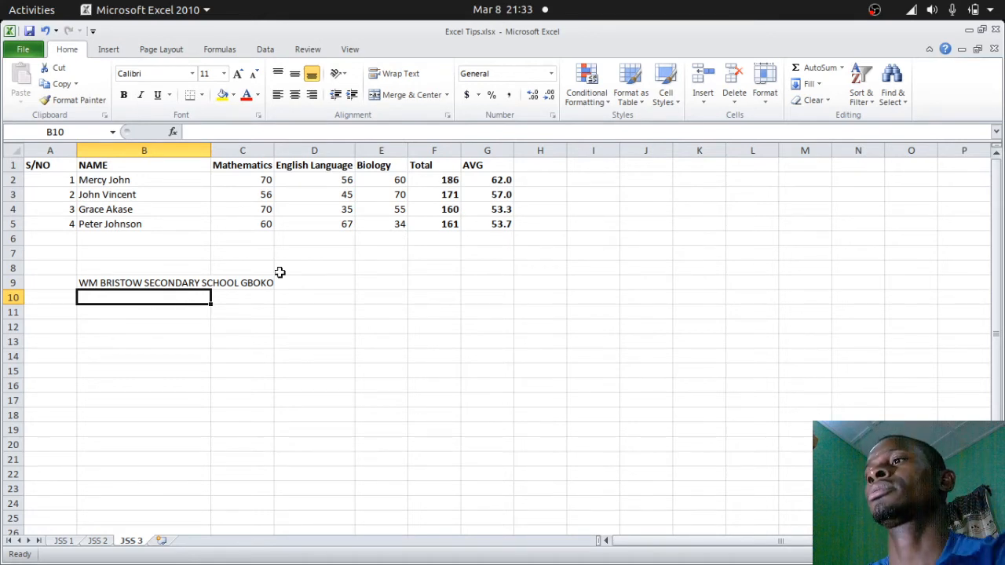
pyautogui.write('NAME OF')
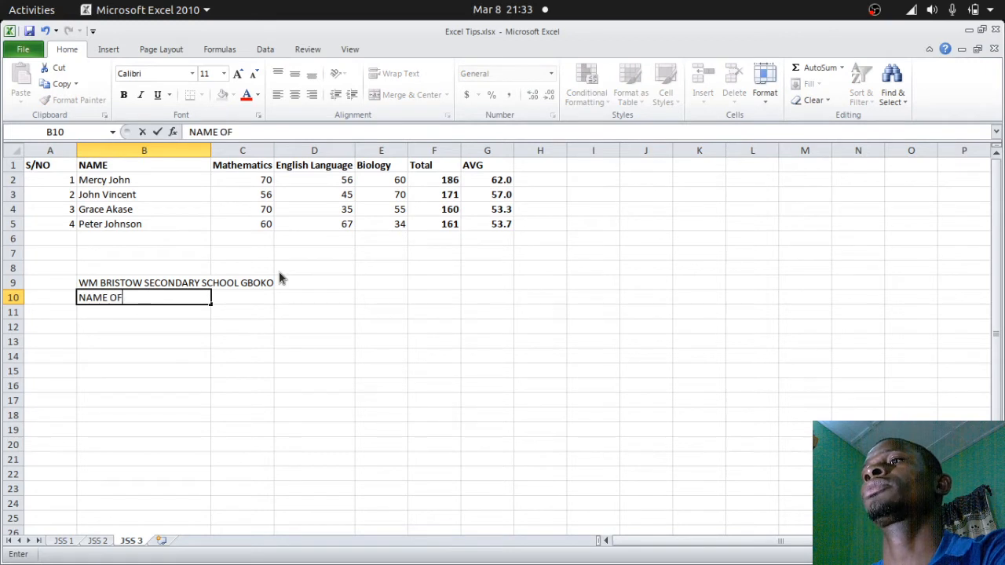
pyautogui.write(' STUDE')
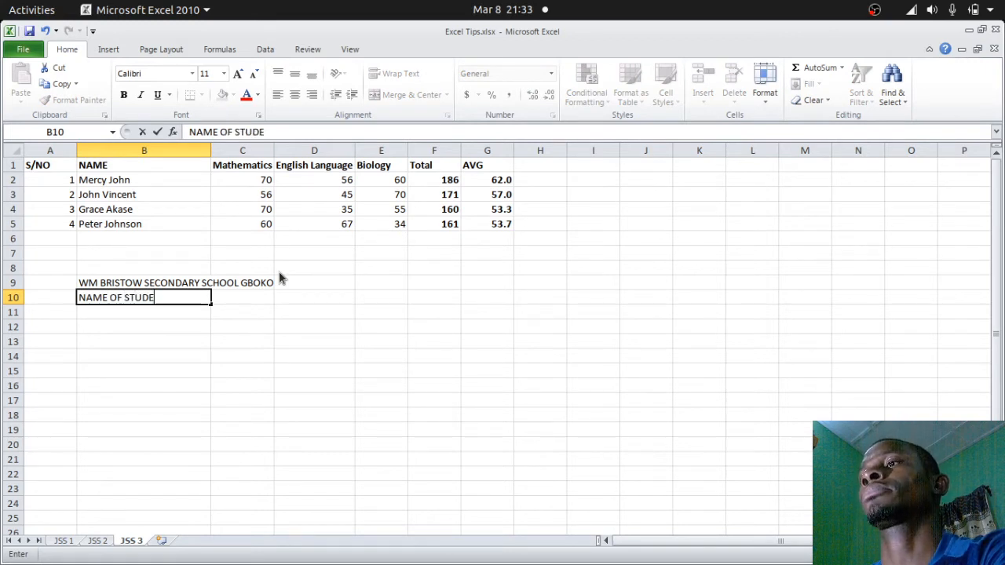
pyautogui.write('NTA')
pyautogui.press('BackSpace')
pyautogui.write('S')
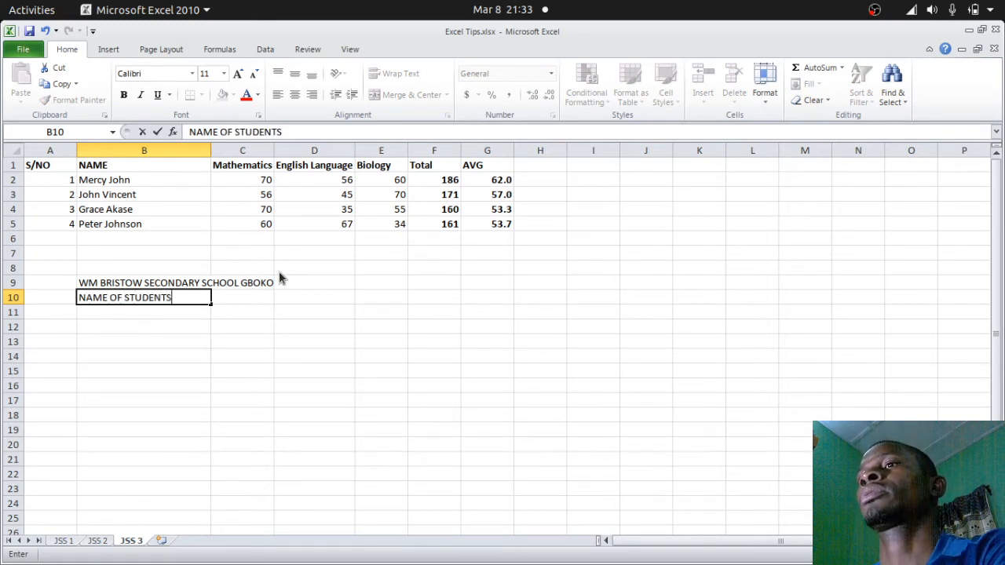
pyautogui.press('Tab')
pyautogui.write('S')
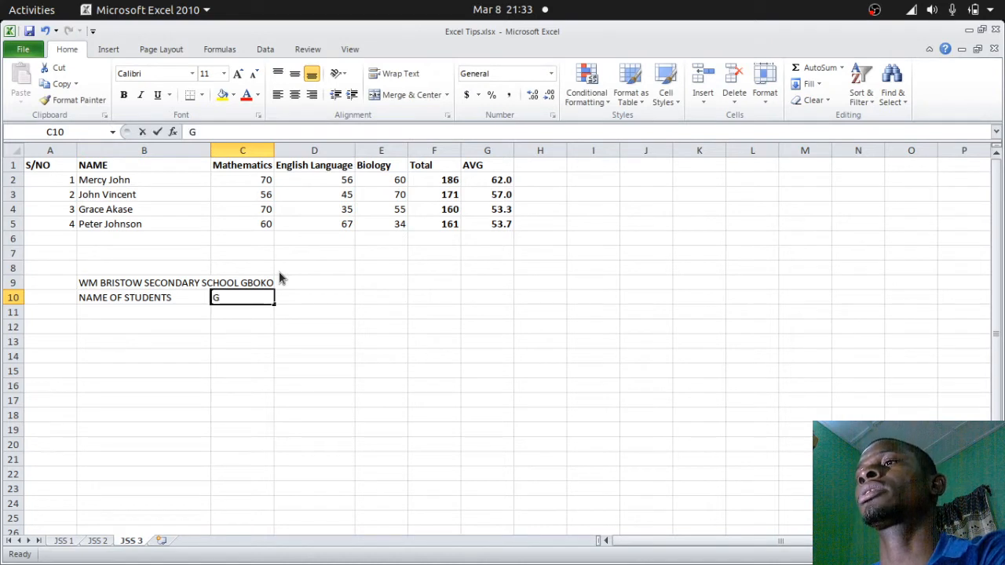
pyautogui.write('C')
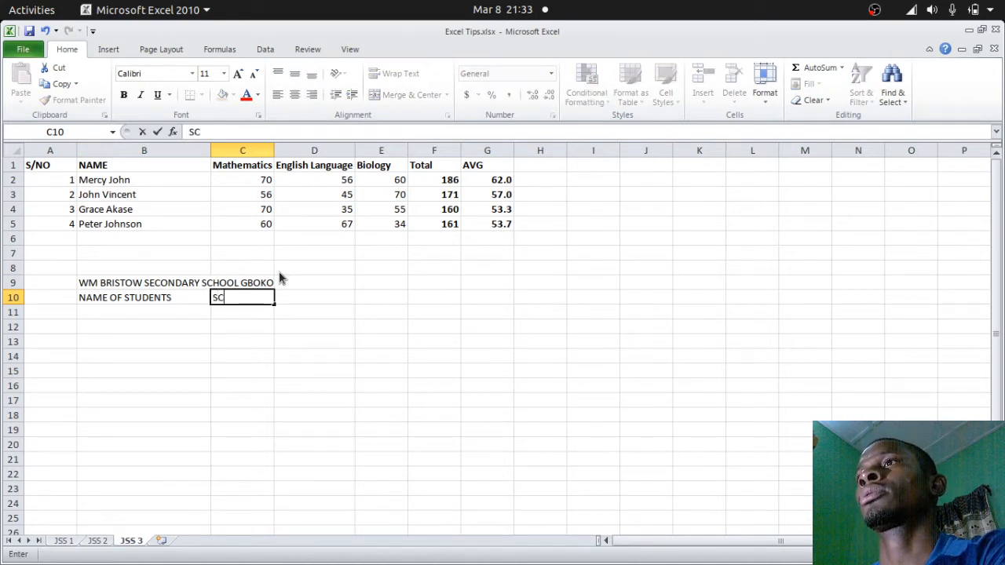
pyautogui.write('ORES')
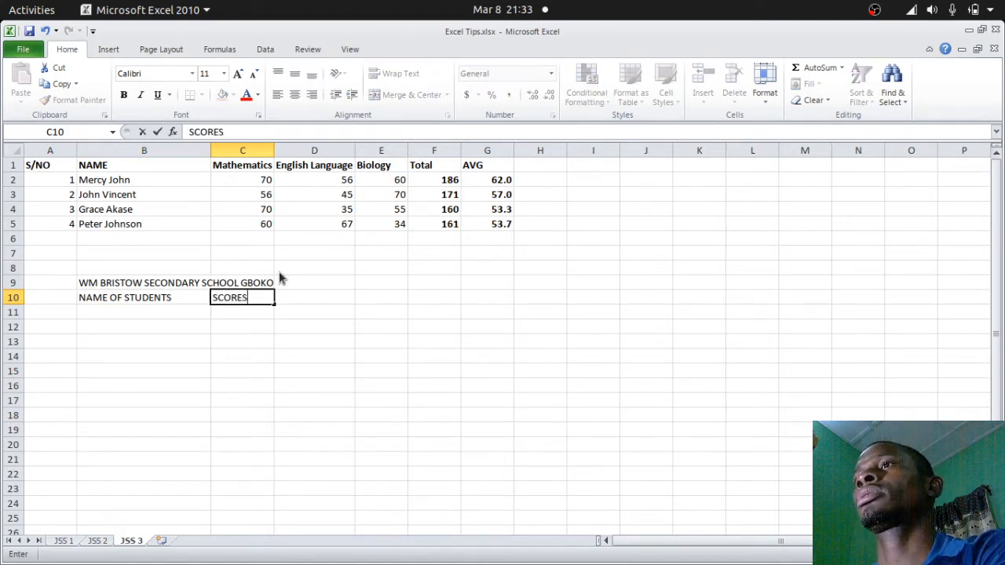
# - Enter STD A in B11 and STD B in B12, and fill the pair down to B20
pyautogui.click(117, 311)
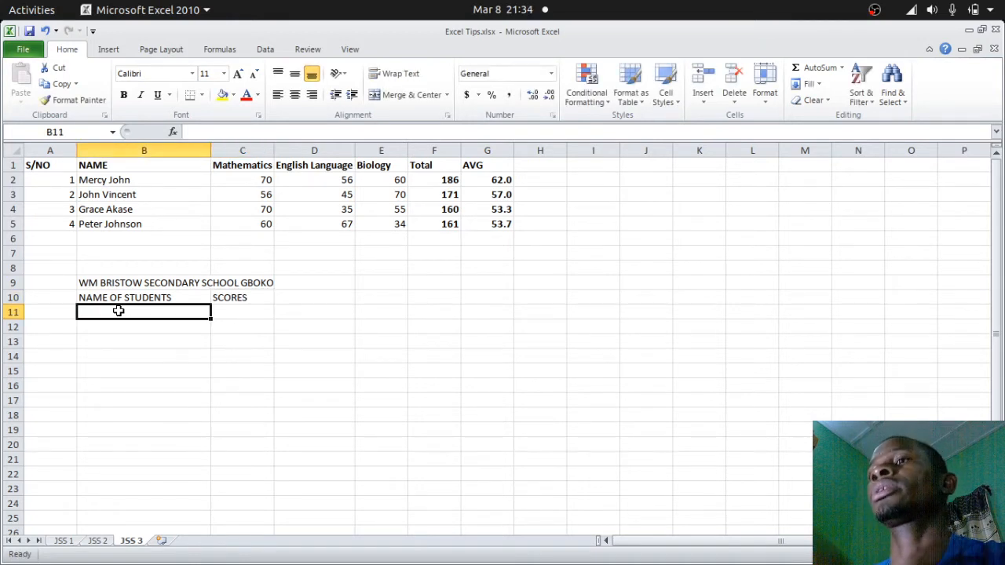
pyautogui.write('STD A')
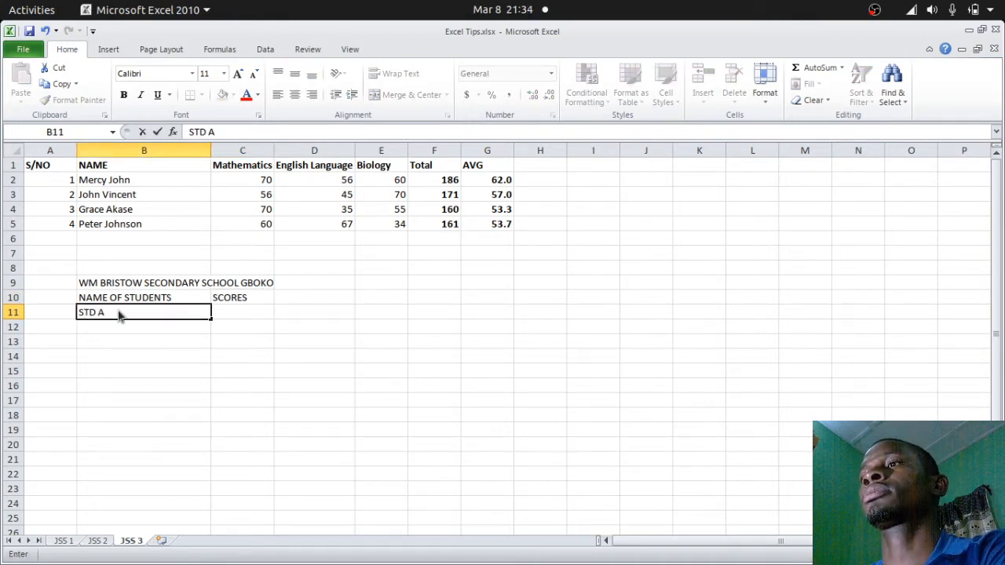
pyautogui.press('Return')
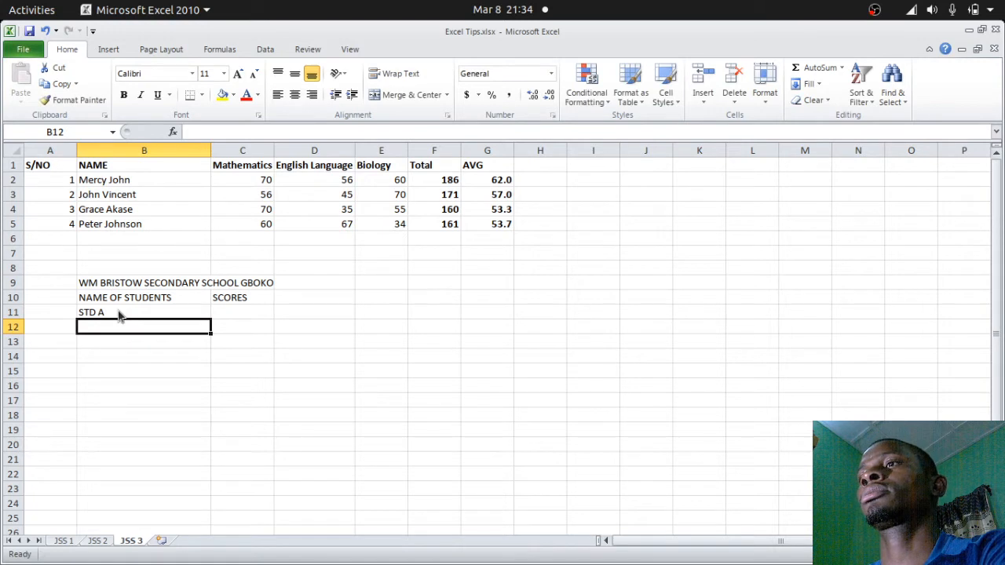
pyautogui.write('STD ')
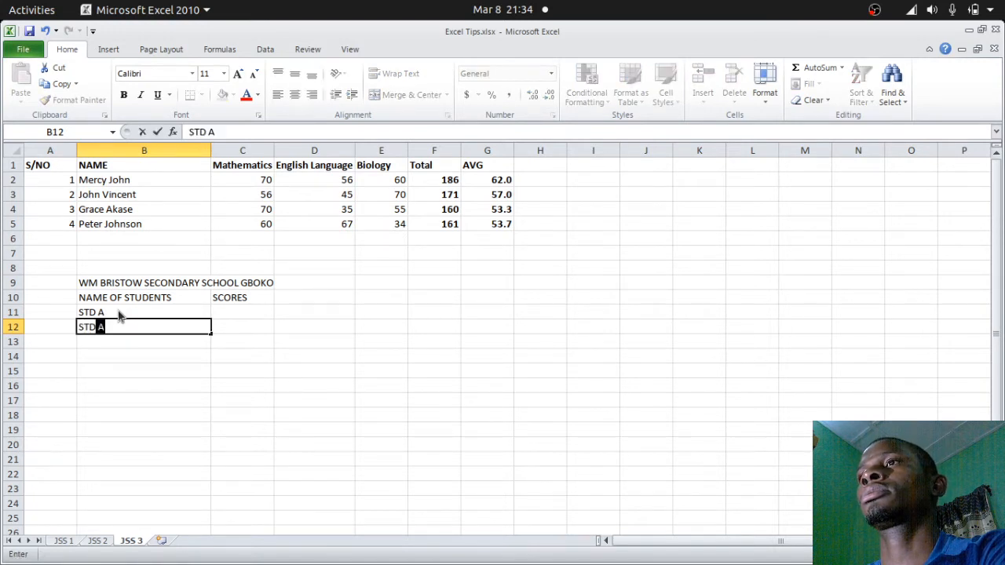
pyautogui.write('B')
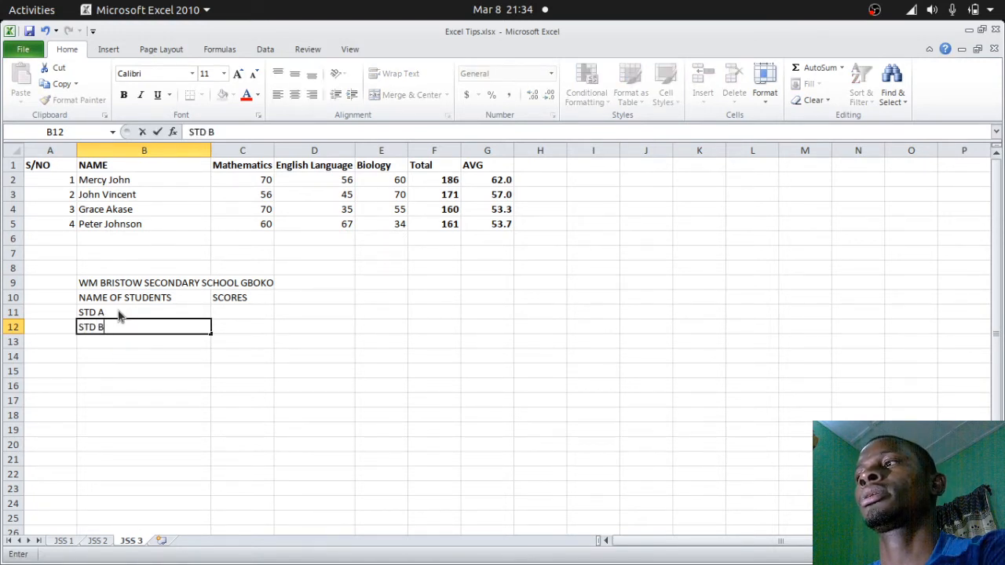
pyautogui.press('Return')
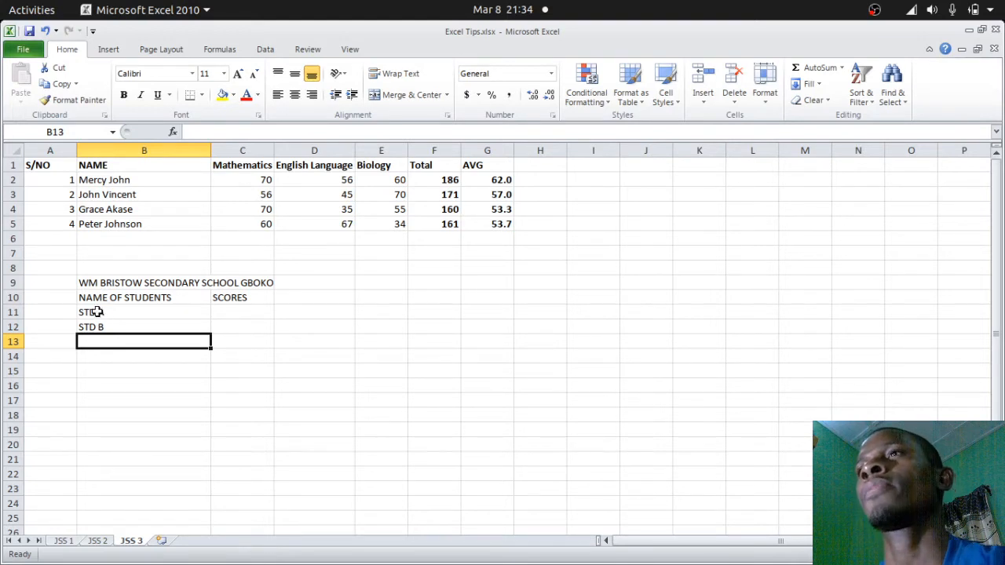
pyautogui.moveTo(98, 312); pyautogui.dragTo(110, 327)
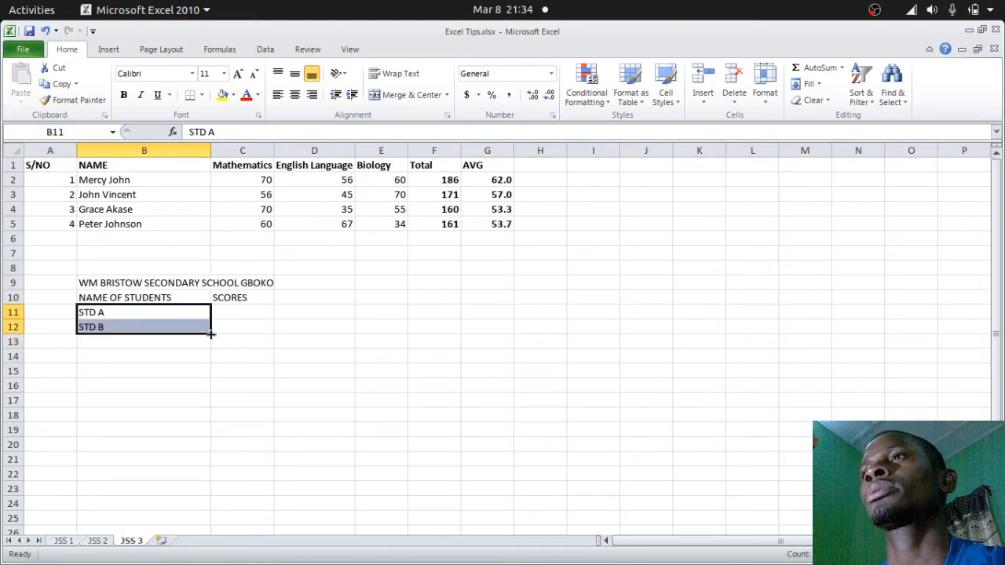
pyautogui.moveTo(210, 333); pyautogui.dragTo(208, 450)
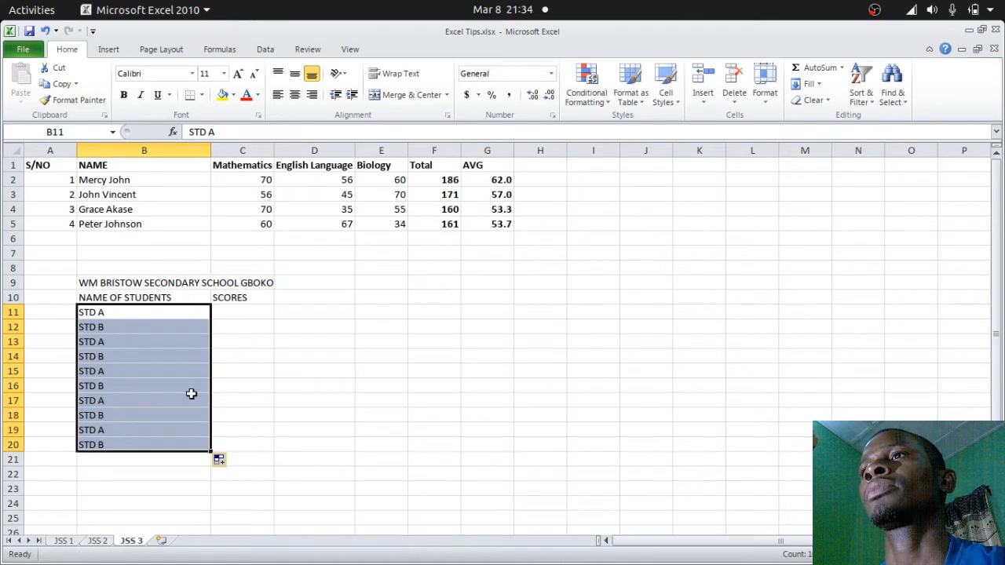
# - Change the student labels in B13, B14 and B15 to STD C, STD D and STD E
pyautogui.click(110, 343)
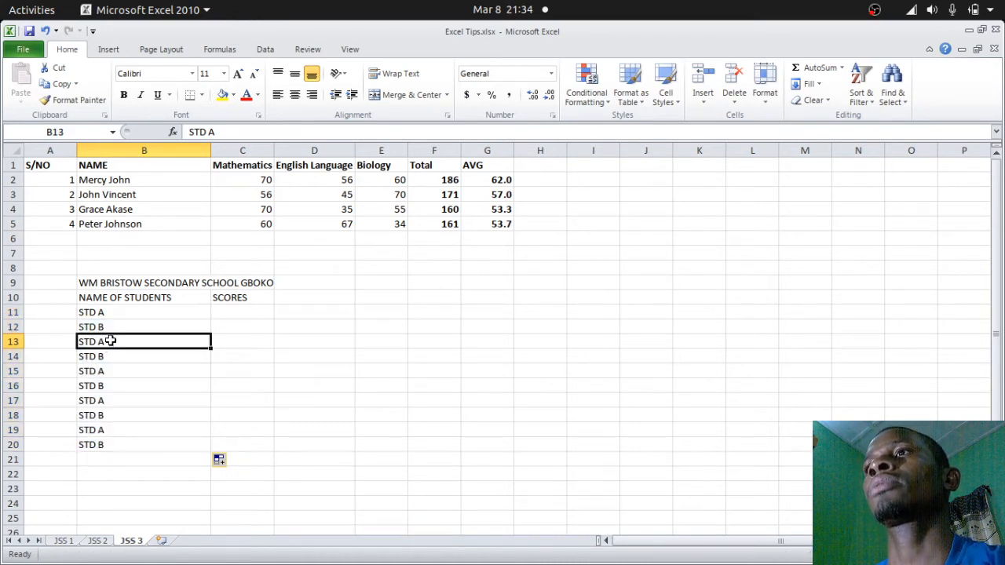
pyautogui.doubleClick(110, 343)
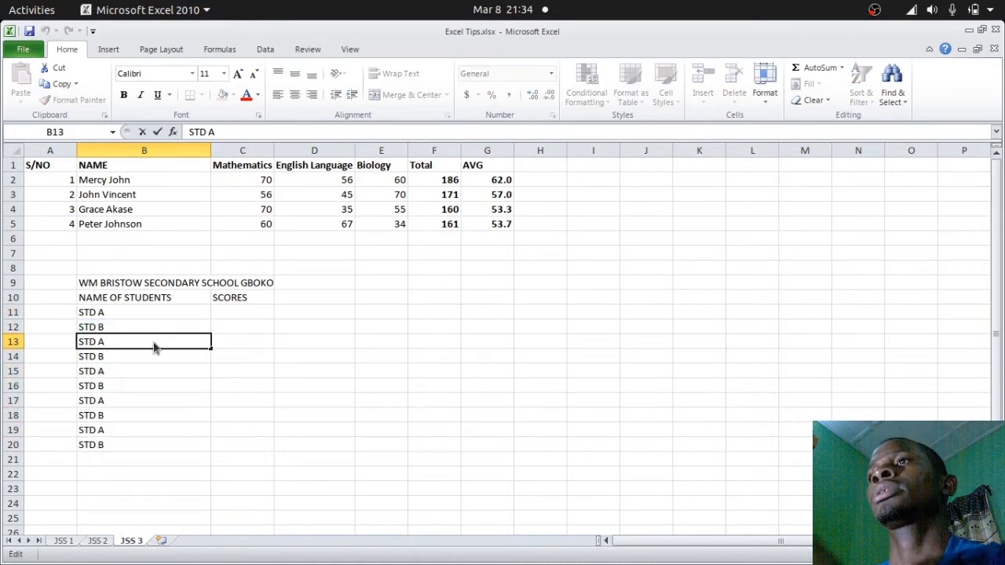
pyautogui.press('BackSpace')
pyautogui.write('C')
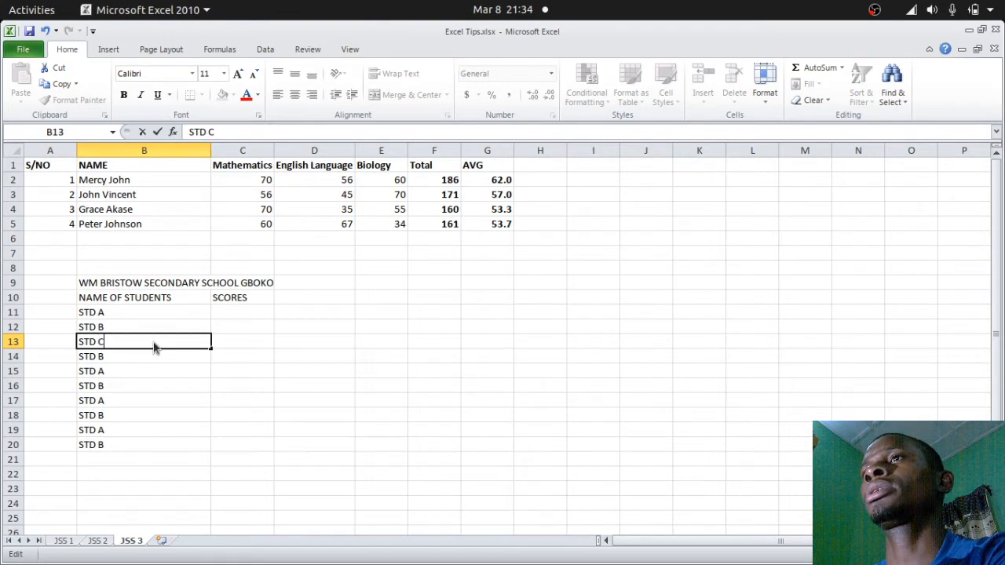
pyautogui.click(110, 360)
pyautogui.doubleClick(110, 360)
pyautogui.press('BackSpace')
pyautogui.write('D')
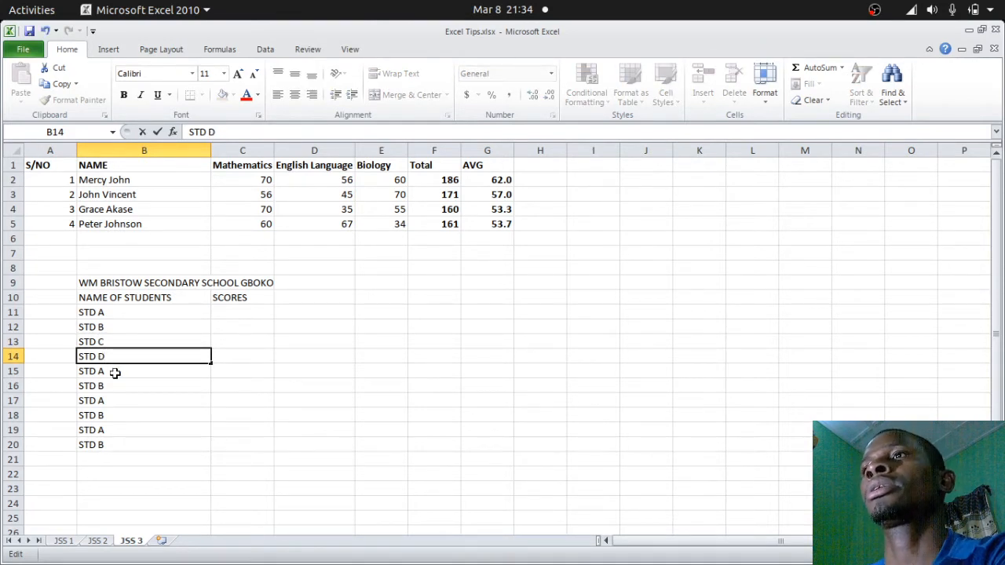
pyautogui.click(114, 373)
pyautogui.doubleClick(113, 374)
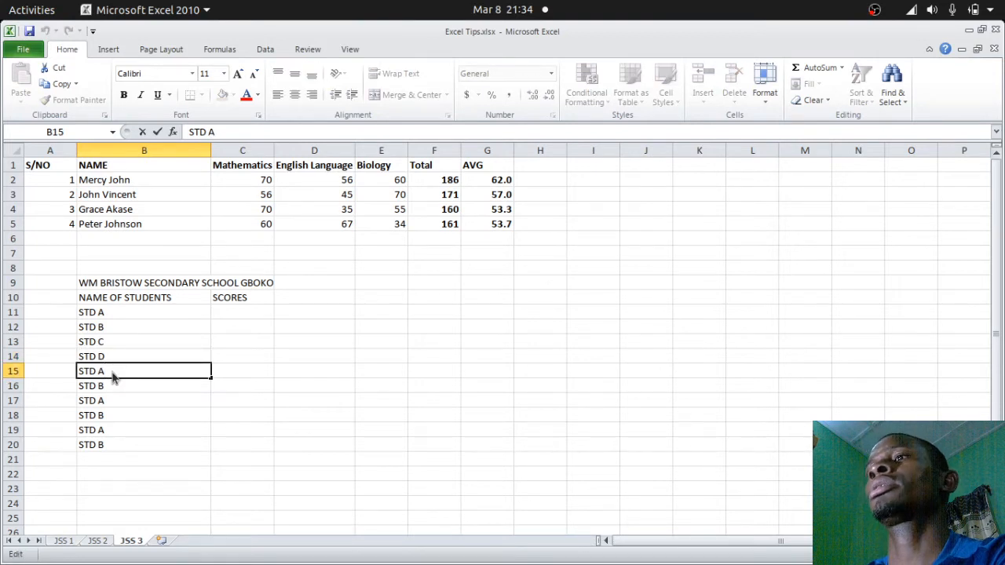
pyautogui.press('BackSpace')
pyautogui.write('E')
# - Clear the surplus student labels from cells B16 to B20
pyautogui.click(92, 434)
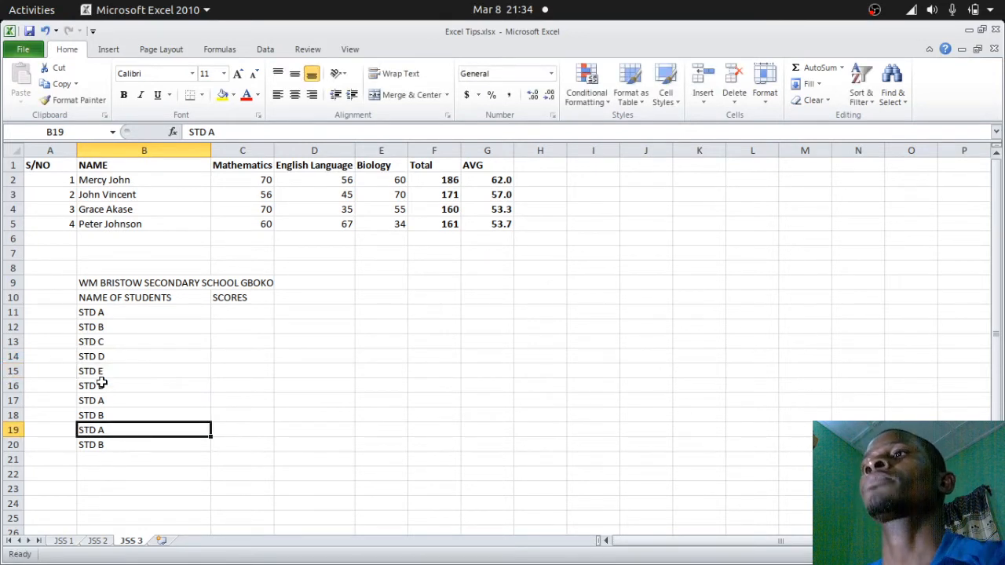
pyautogui.moveTo(102, 383); pyautogui.dragTo(115, 439)
pyautogui.press('Delete')
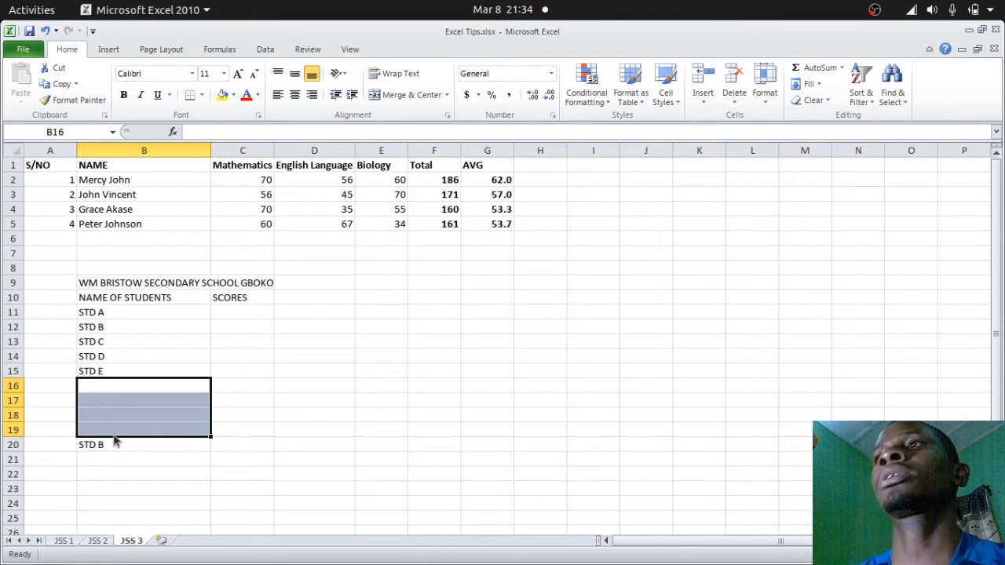
pyautogui.click(107, 444)
pyautogui.press('Delete')
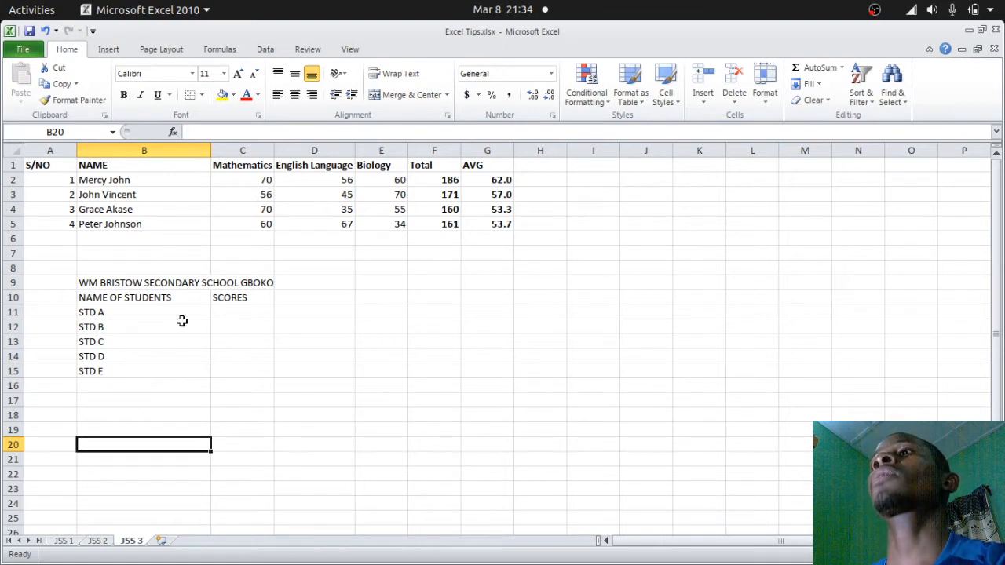
# - Enter the scores 60, 45, 49, 30 and 70 for STD A to STD E in cells C11 to C15
pyautogui.click(237, 311)
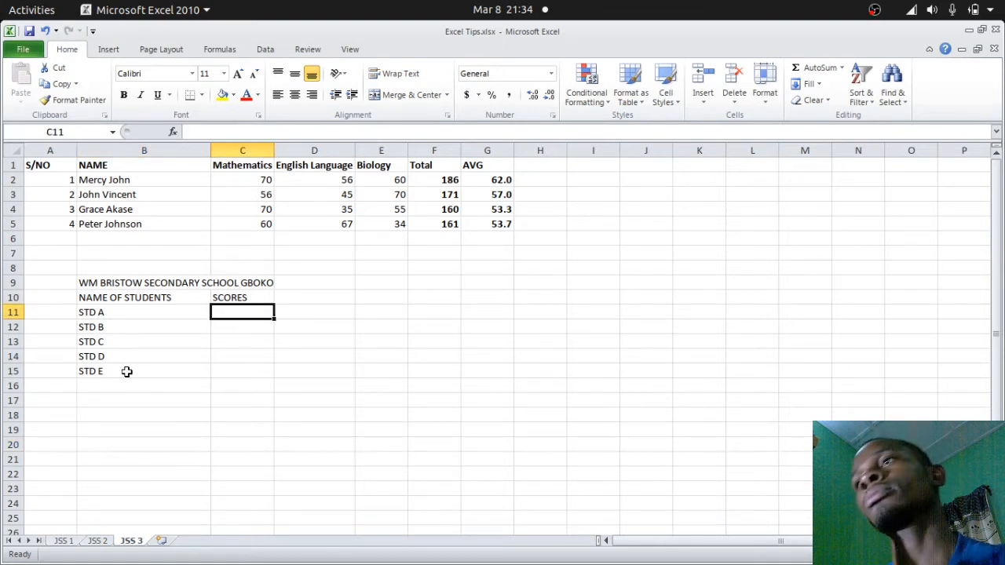
pyautogui.write('60')
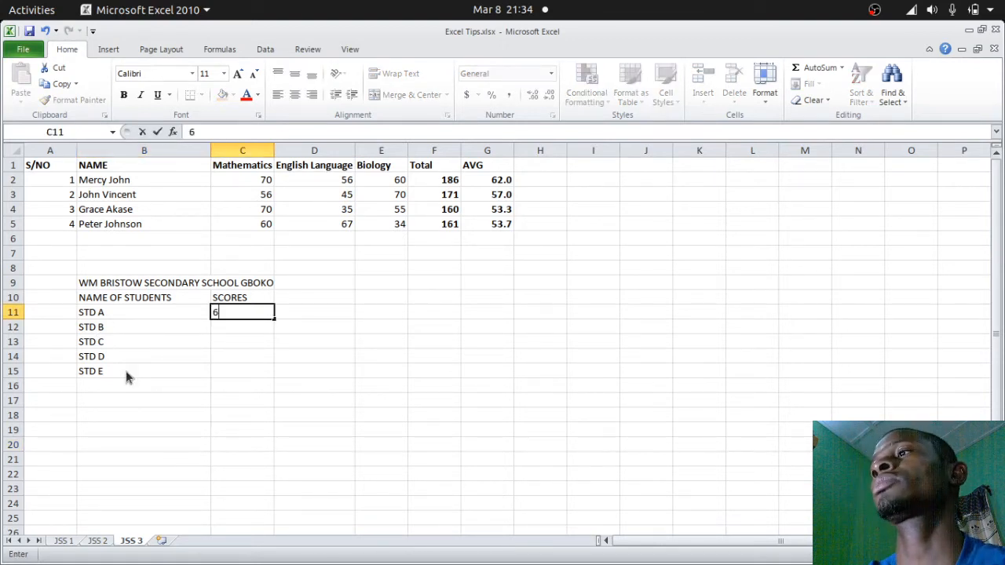
pyautogui.press('Return')
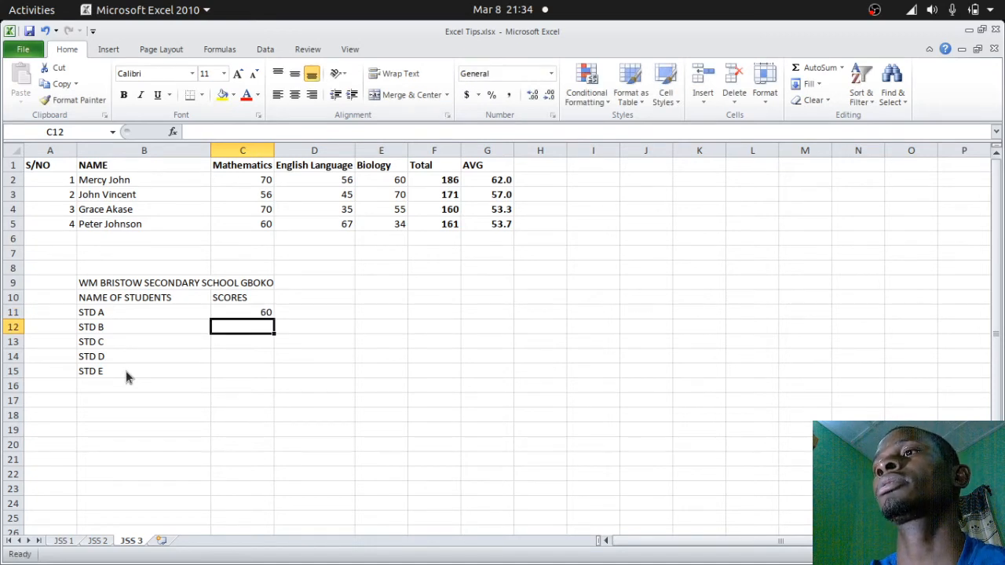
pyautogui.write('45')
pyautogui.press('Return')
pyautogui.write('49')
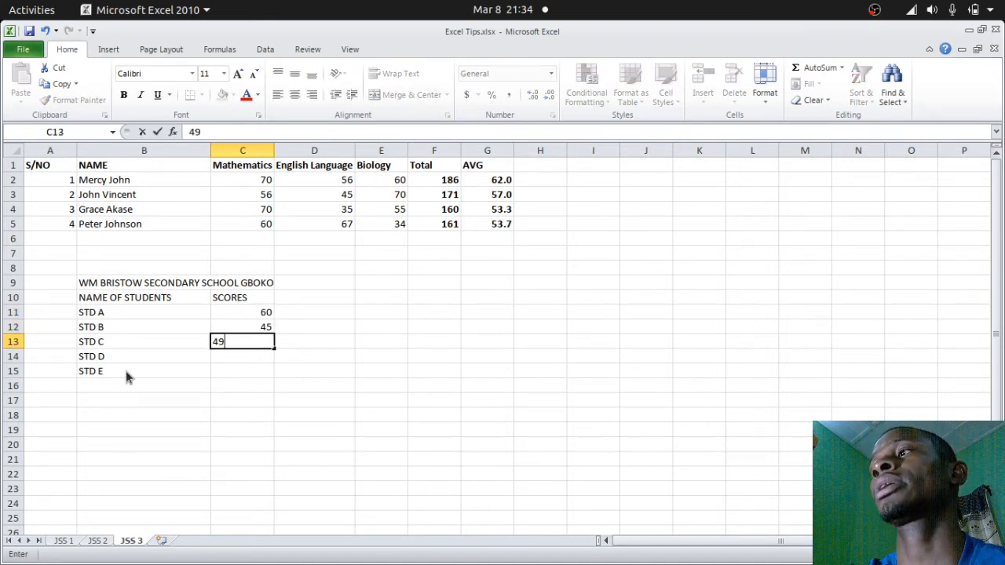
pyautogui.press('Return')
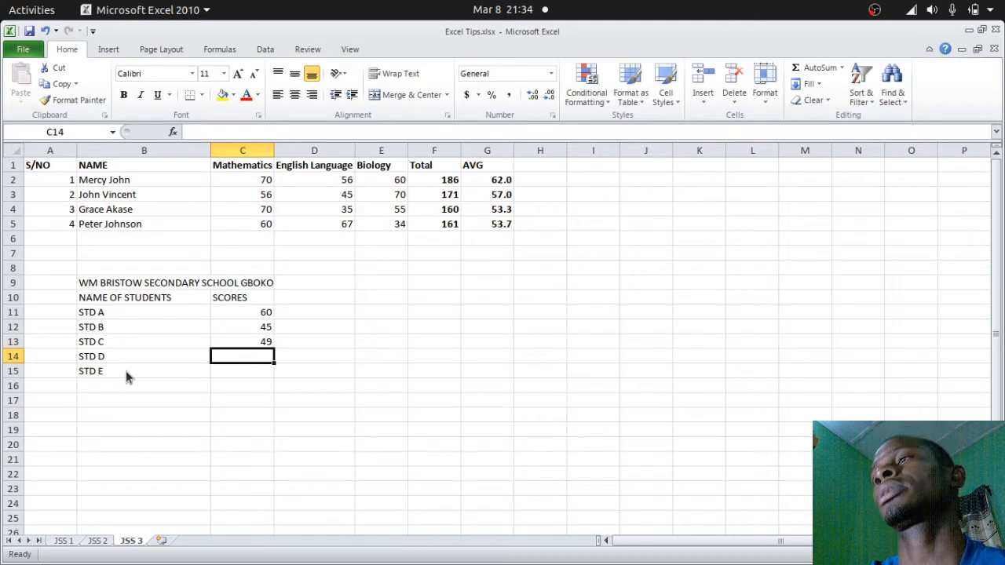
pyautogui.write('30')
pyautogui.press('Return')
pyautogui.write('70')
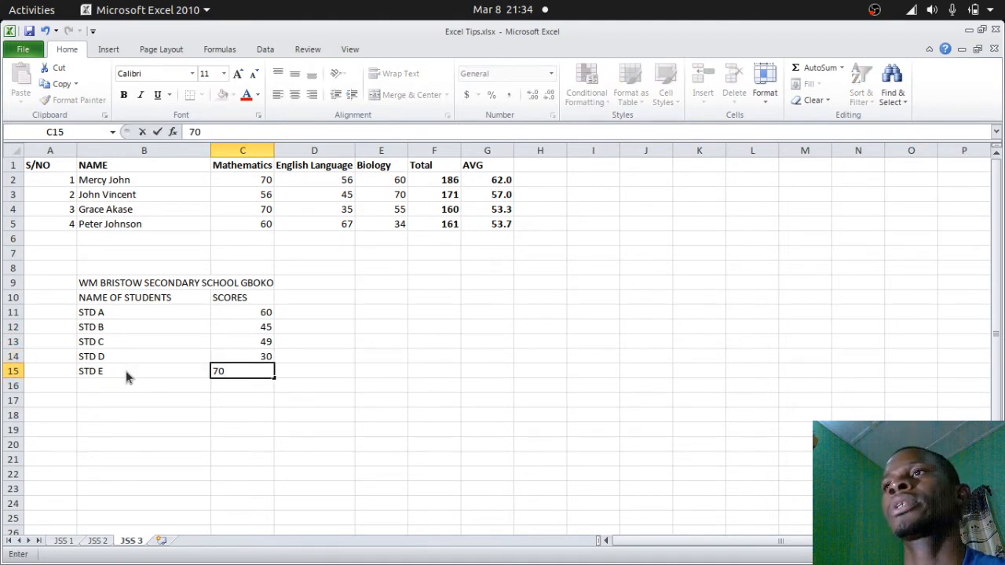
pyautogui.click(288, 380)
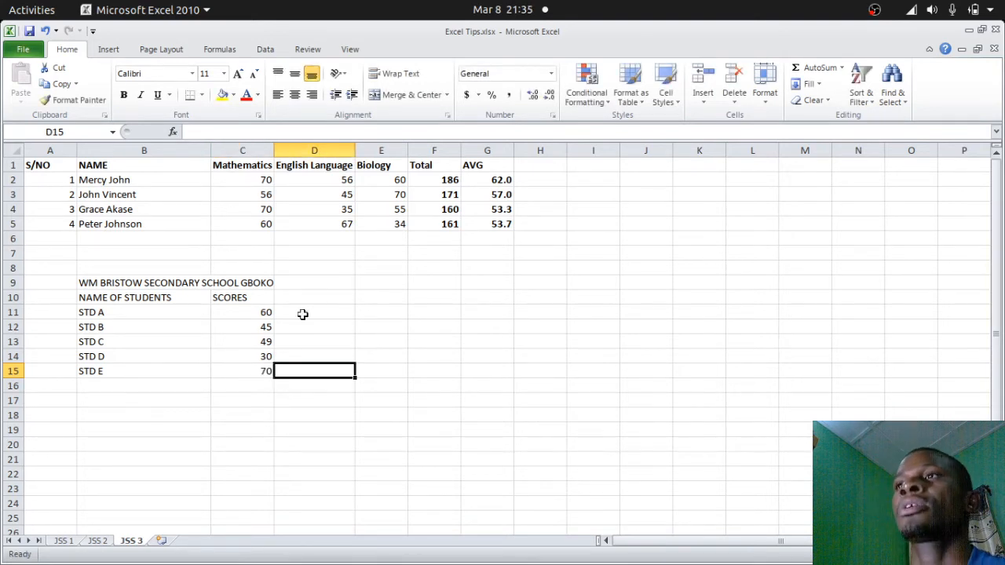
# - Add the column heading REMARKS in D10, beside the SCORES heading
pyautogui.click(319, 297)
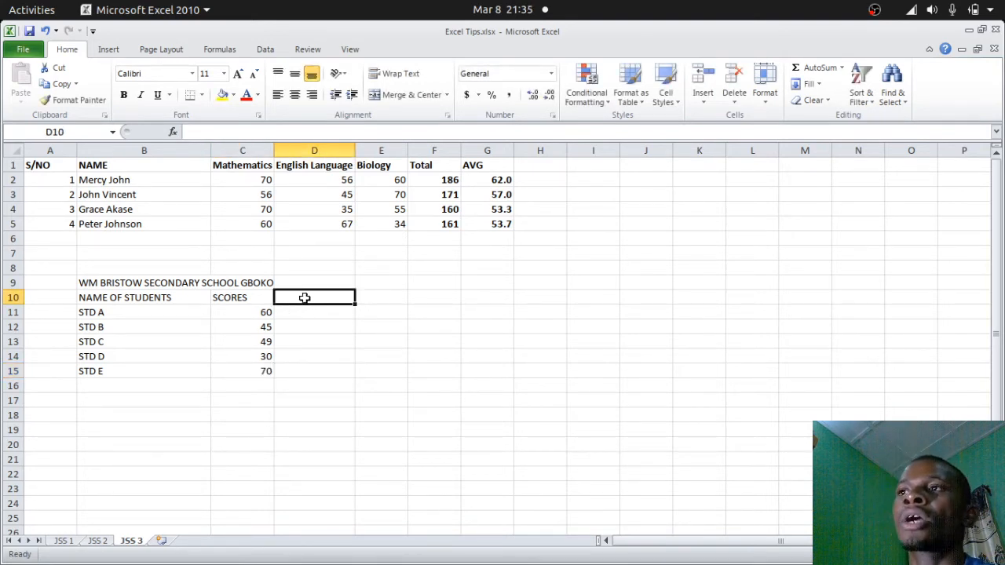
pyautogui.write('RE')
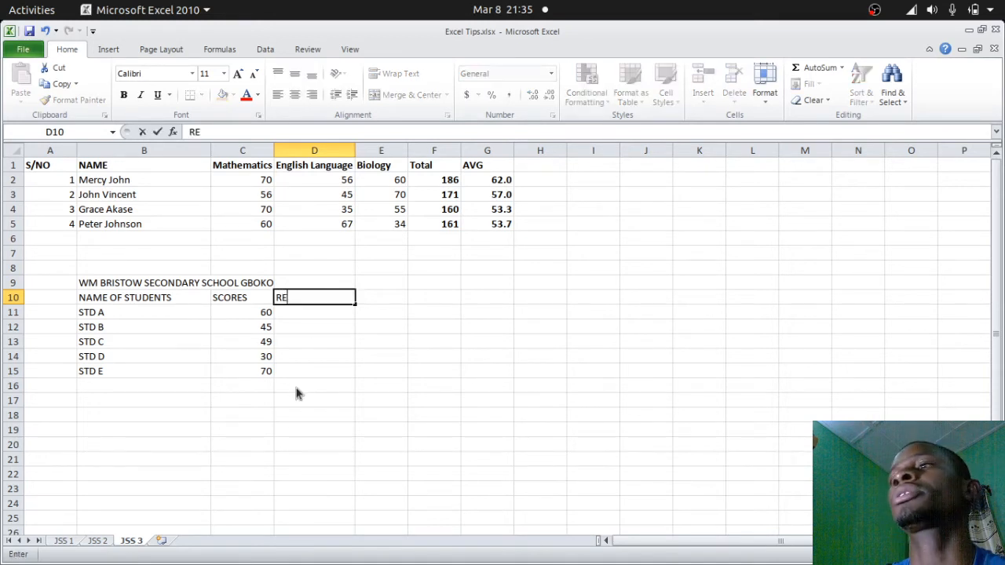
pyautogui.write('MARKS')
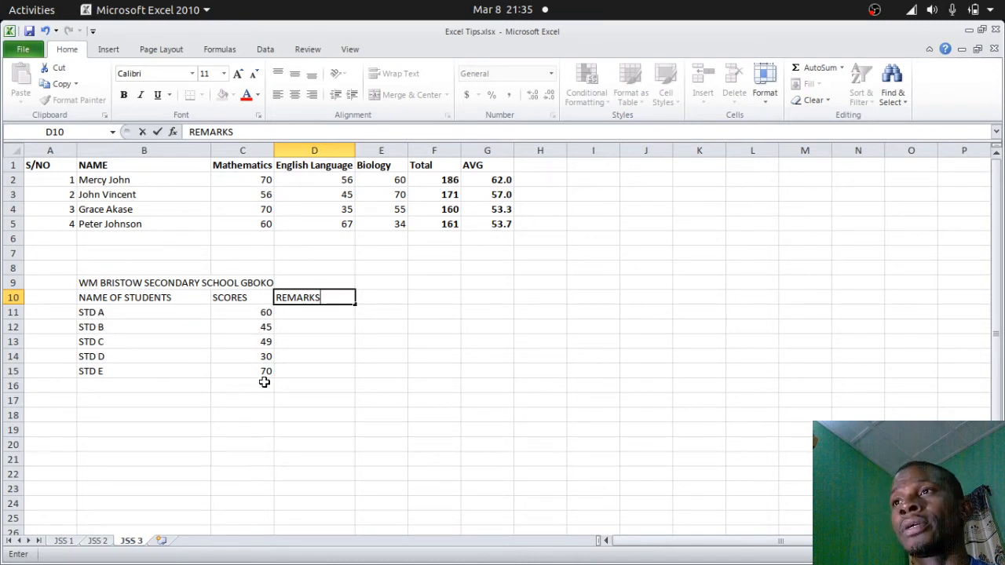
# - Enter the formula =IF(C11>=50,"PASSED","FAILED") in D11 as the remark for STD A
pyautogui.click(297, 314)
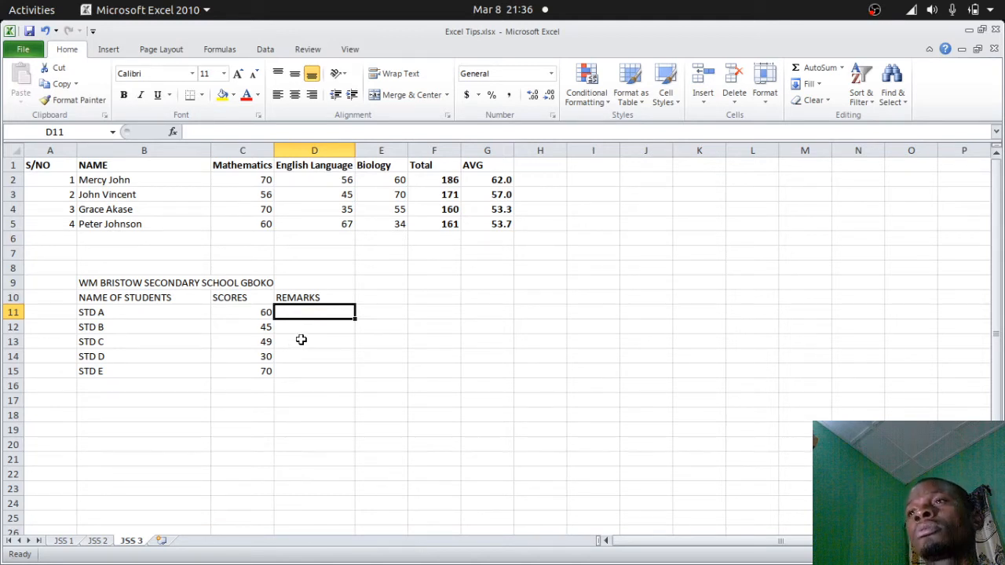
pyautogui.write('=')
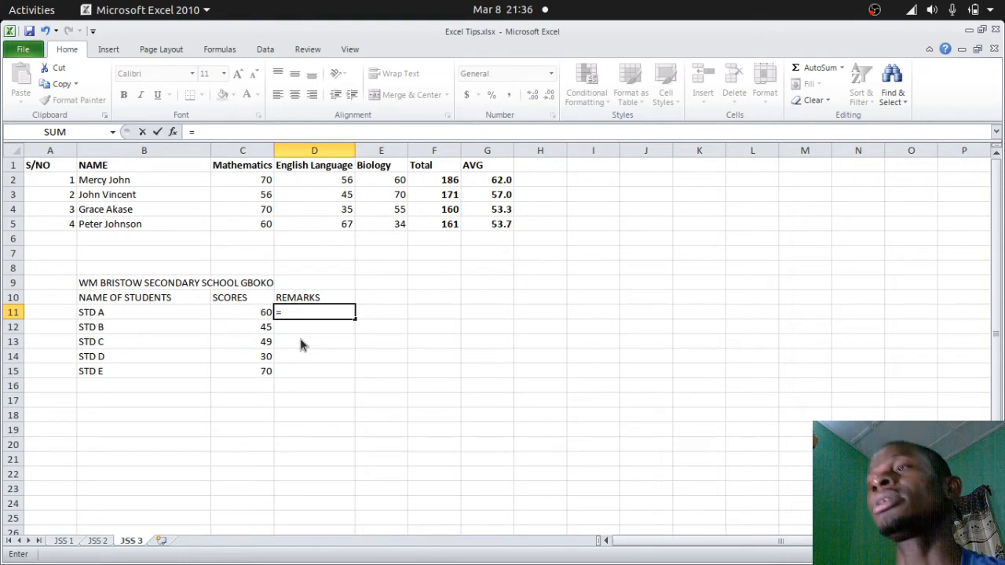
pyautogui.write('IF')
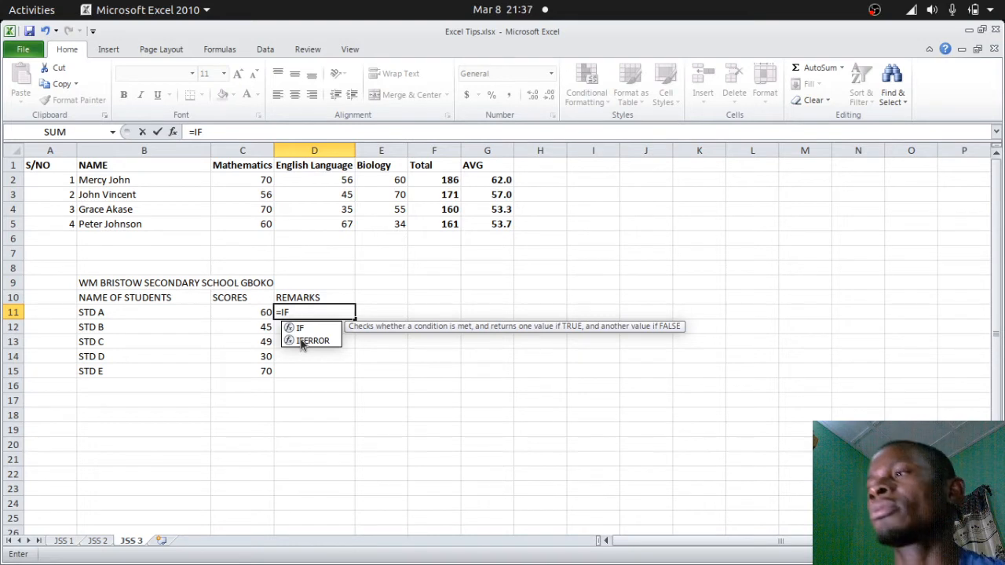
pyautogui.write('(')
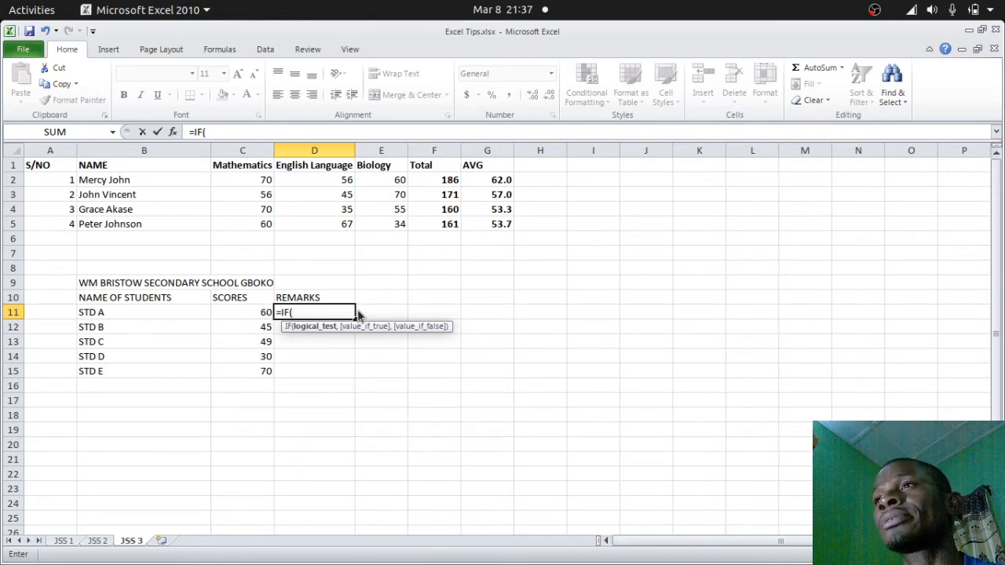
pyautogui.write('C')
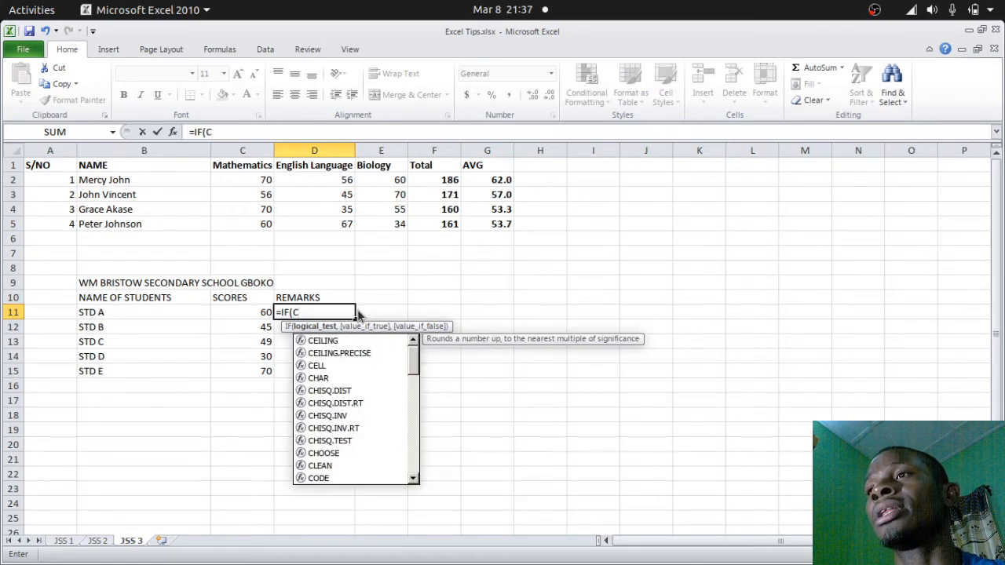
pyautogui.write('11')
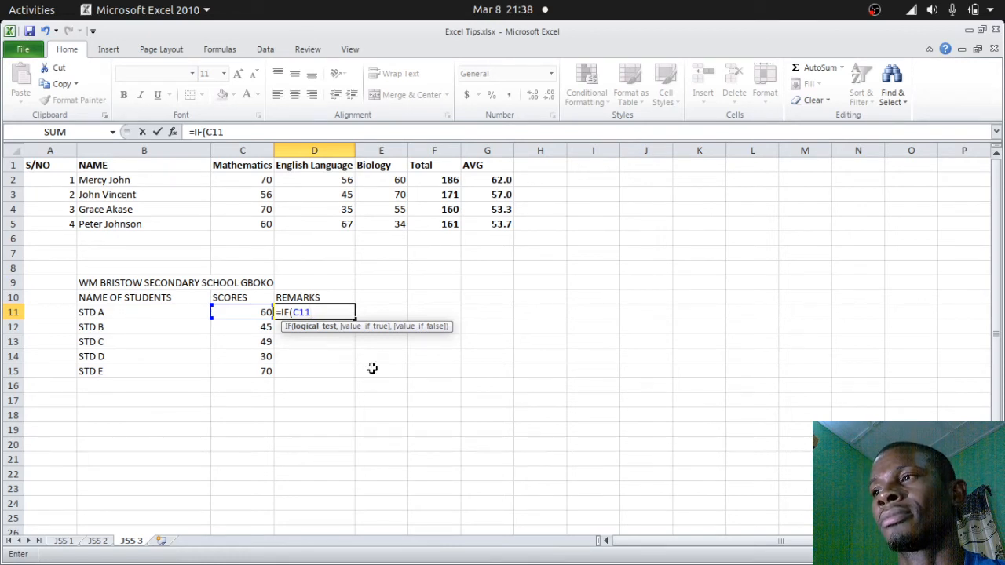
pyautogui.write('>')
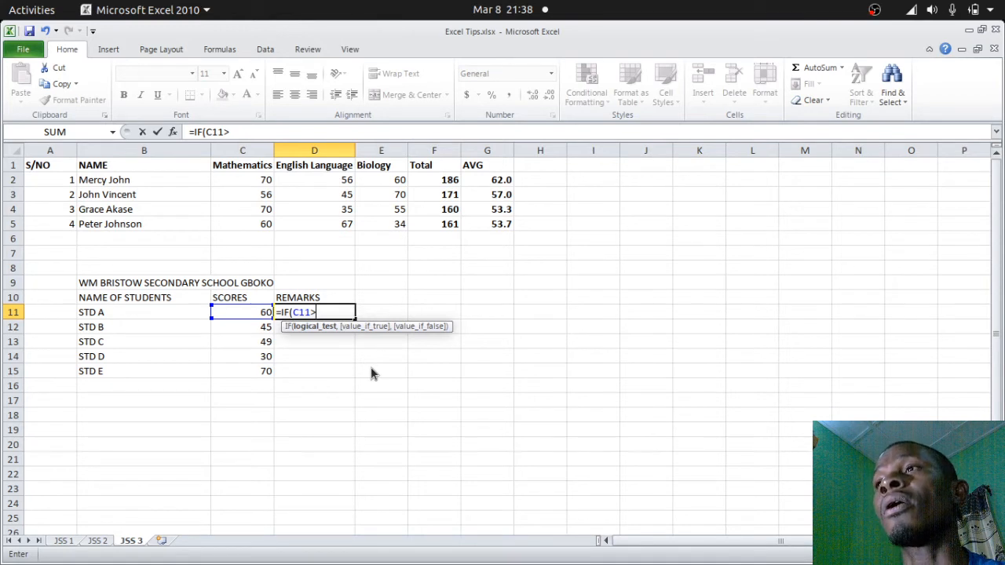
pyautogui.write('=')
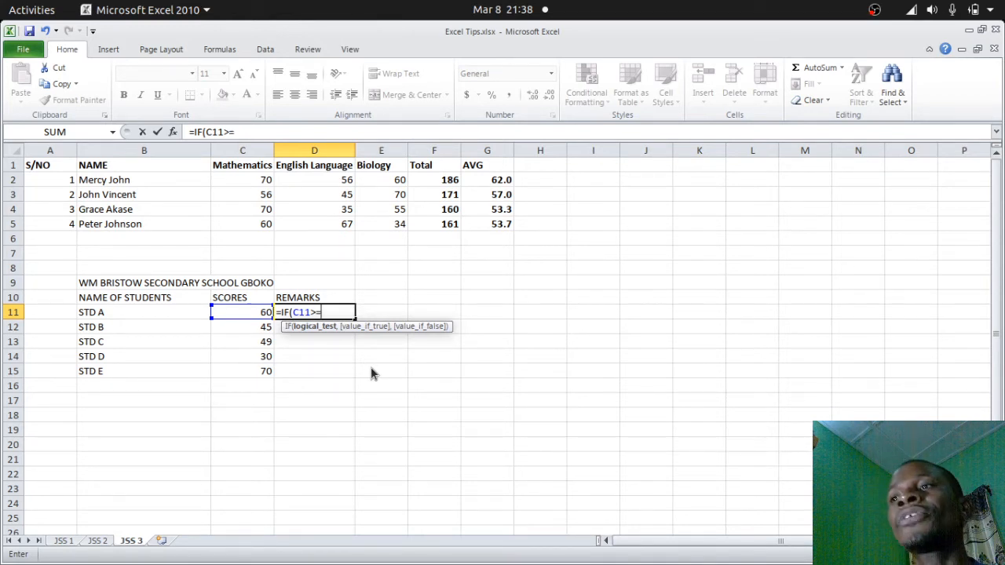
pyautogui.write('50')
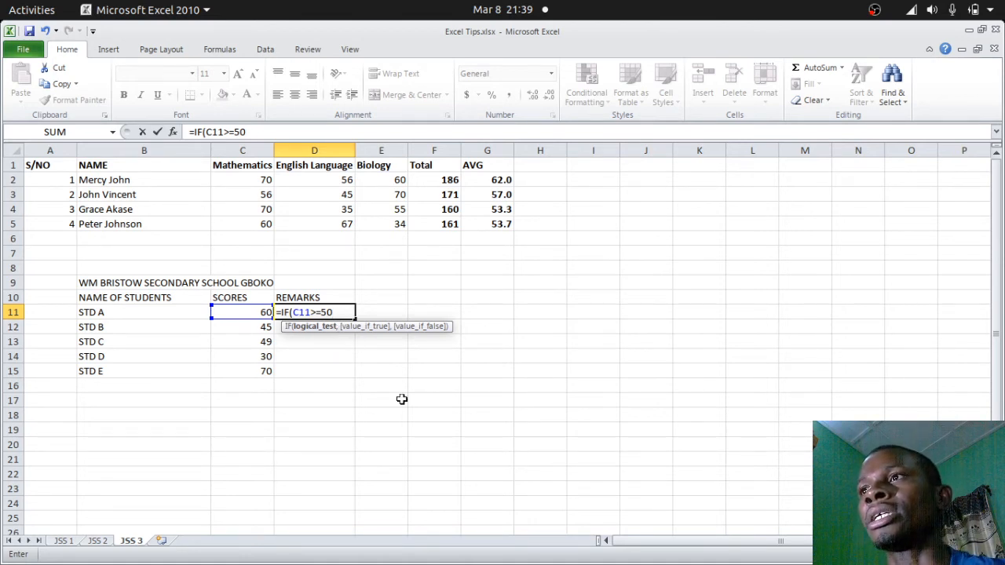
pyautogui.write(',')
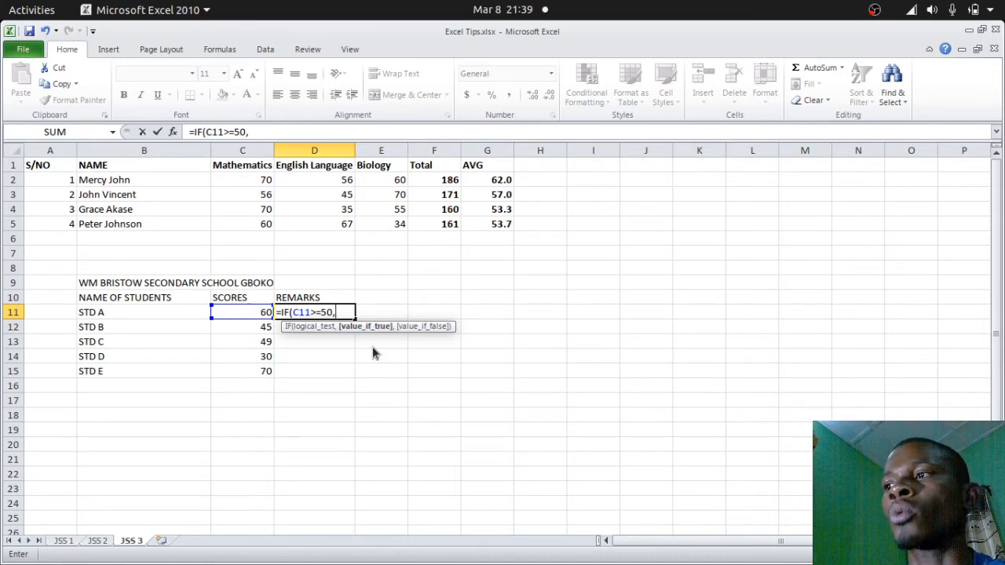
pyautogui.write('"')
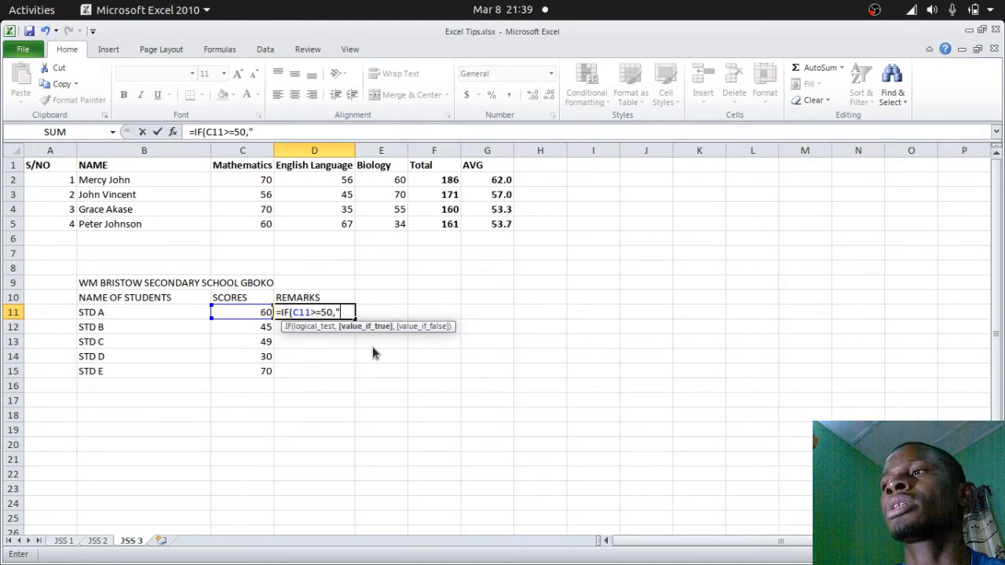
pyautogui.write('PASSED')
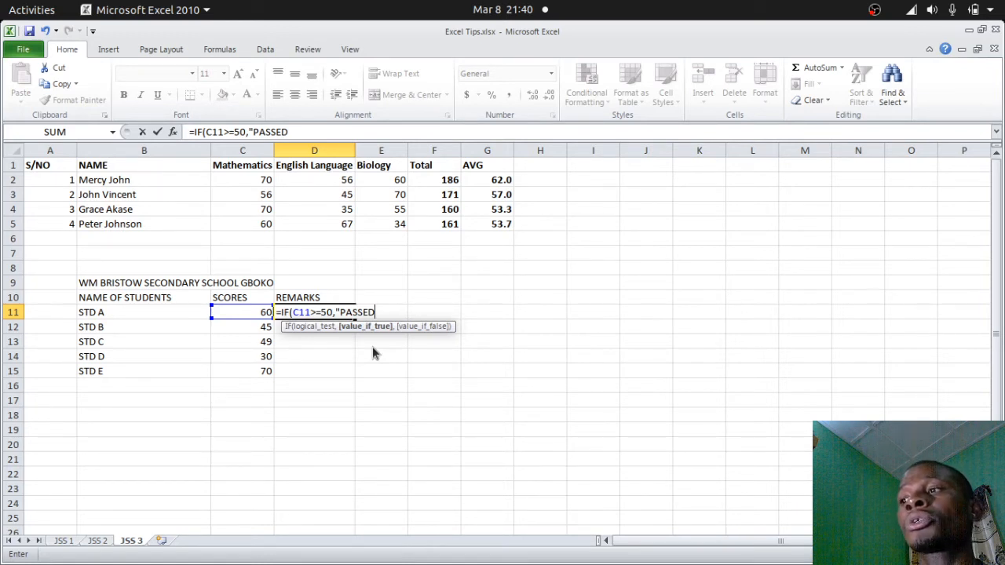
pyautogui.write('"')
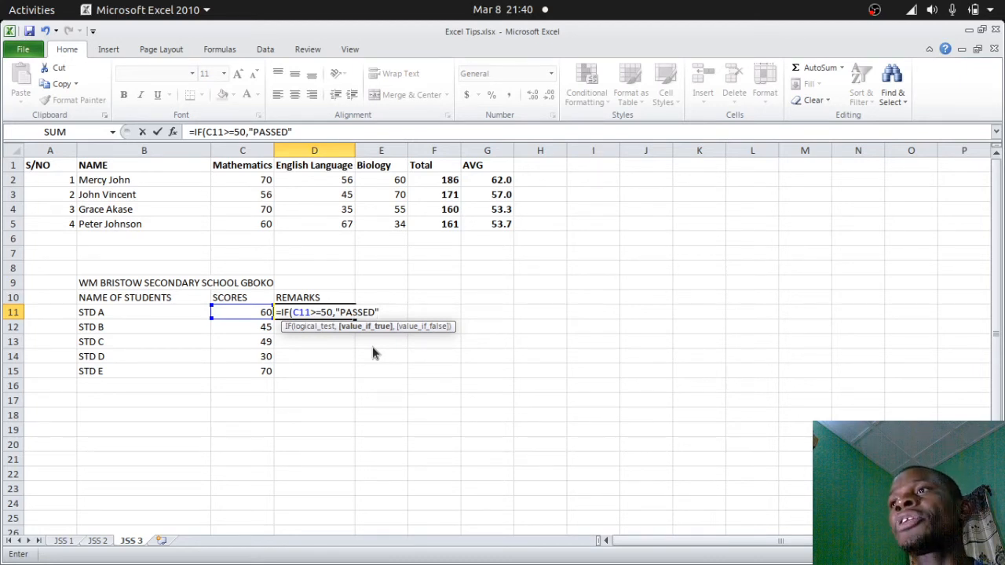
pyautogui.write(',')
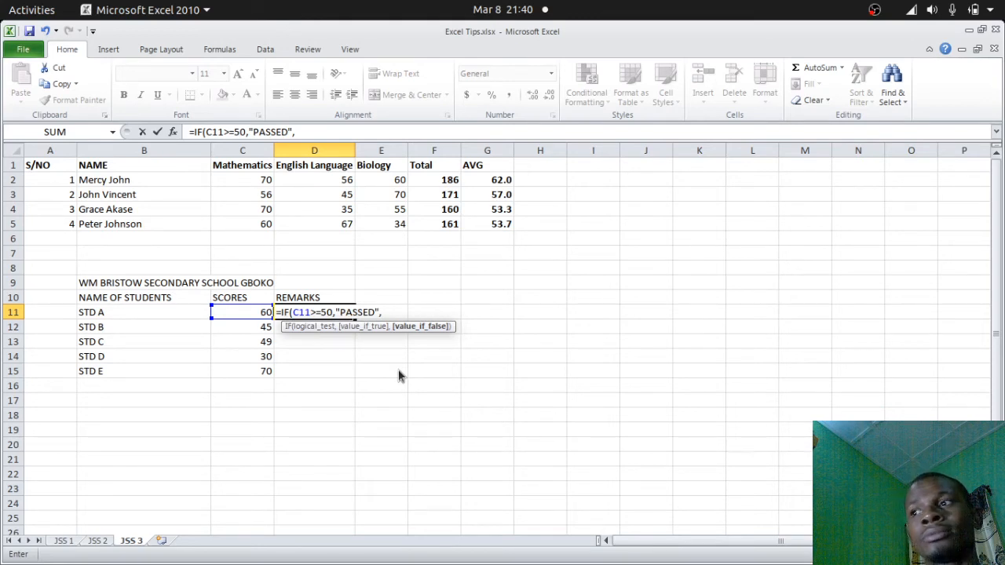
pyautogui.write('"')
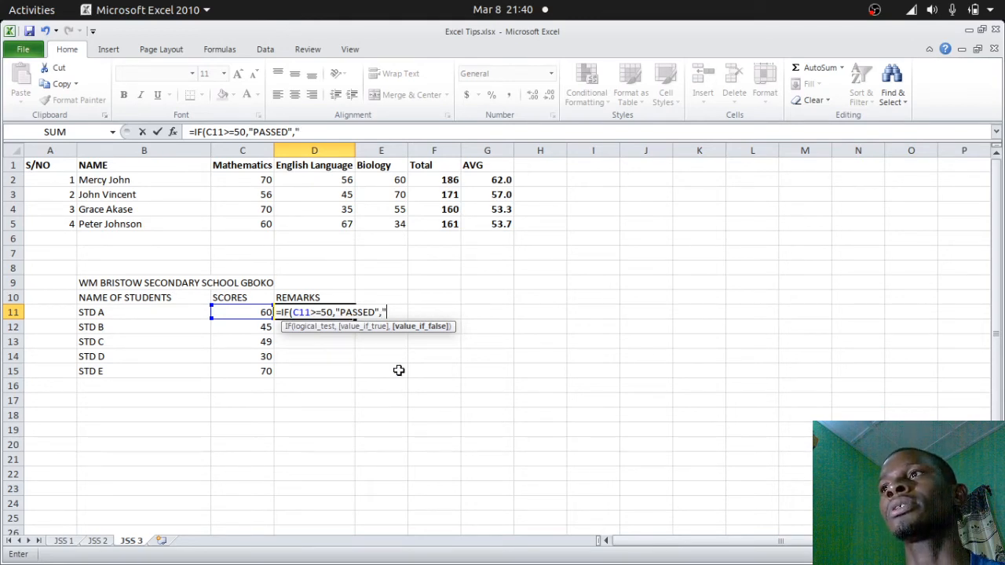
pyautogui.write('FA')
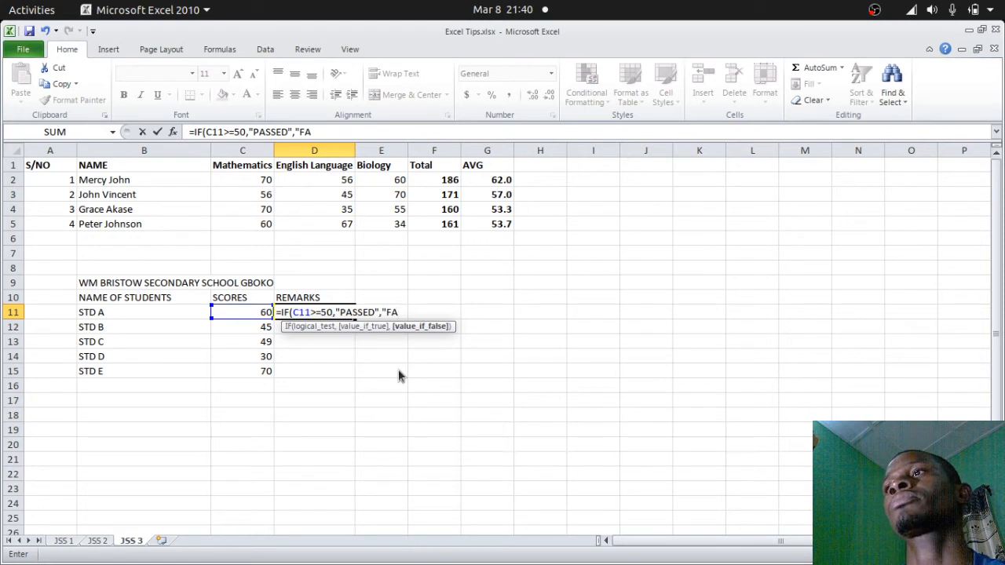
pyautogui.write('ILED"')
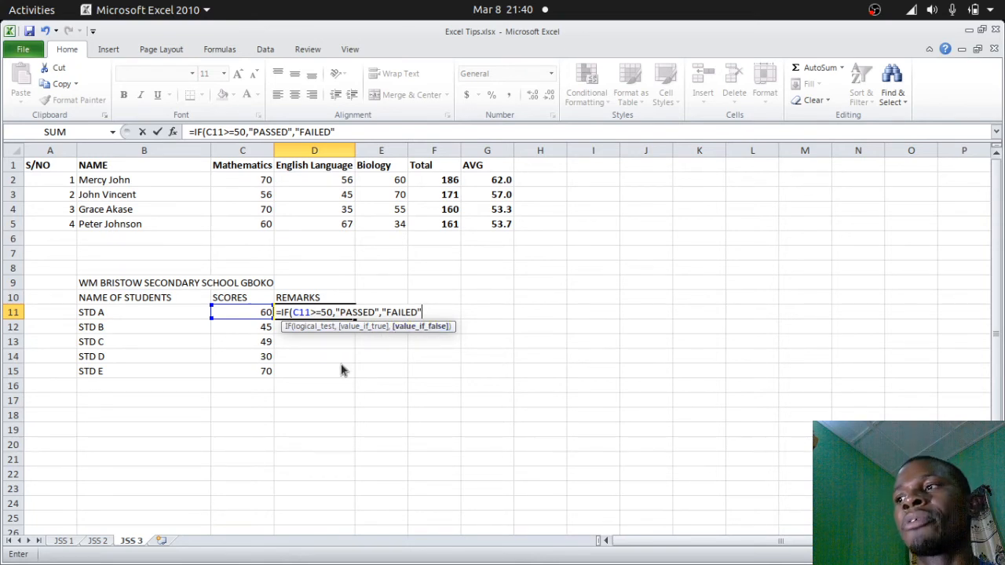
pyautogui.write(')')
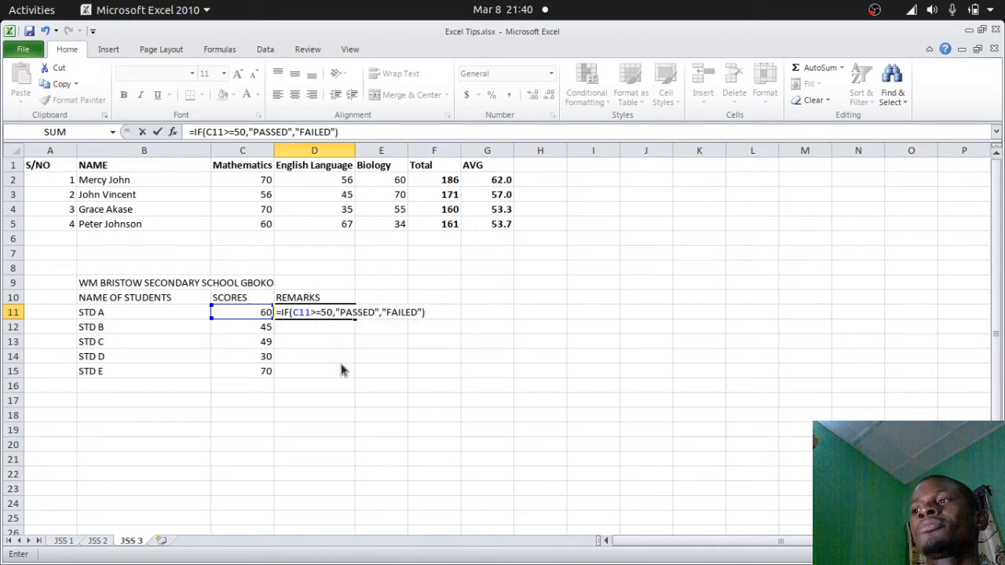
pyautogui.press('Return')
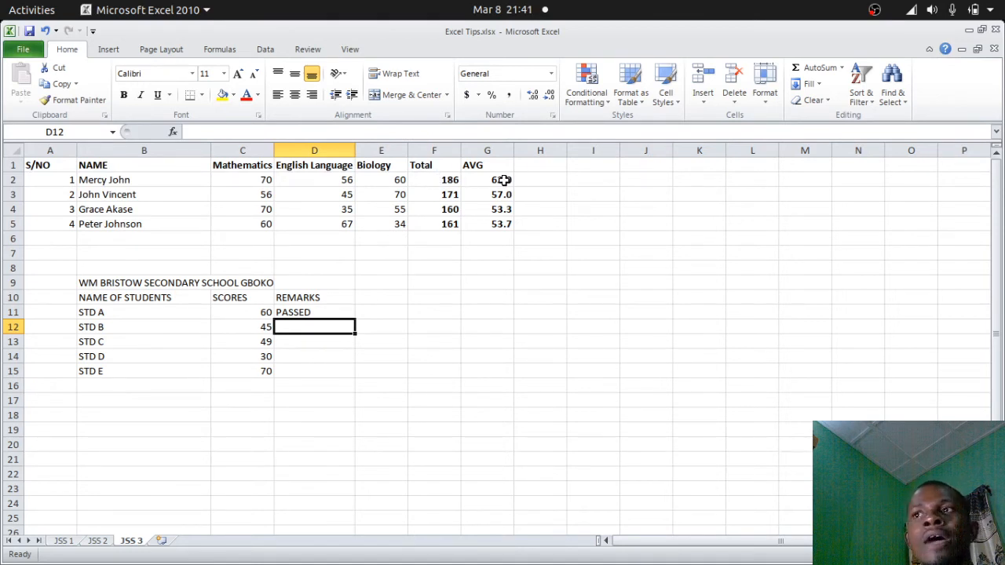
# - Fill the remark formula from D11 down to D15 and inspect the copied formula in D12
pyautogui.click(311, 312)
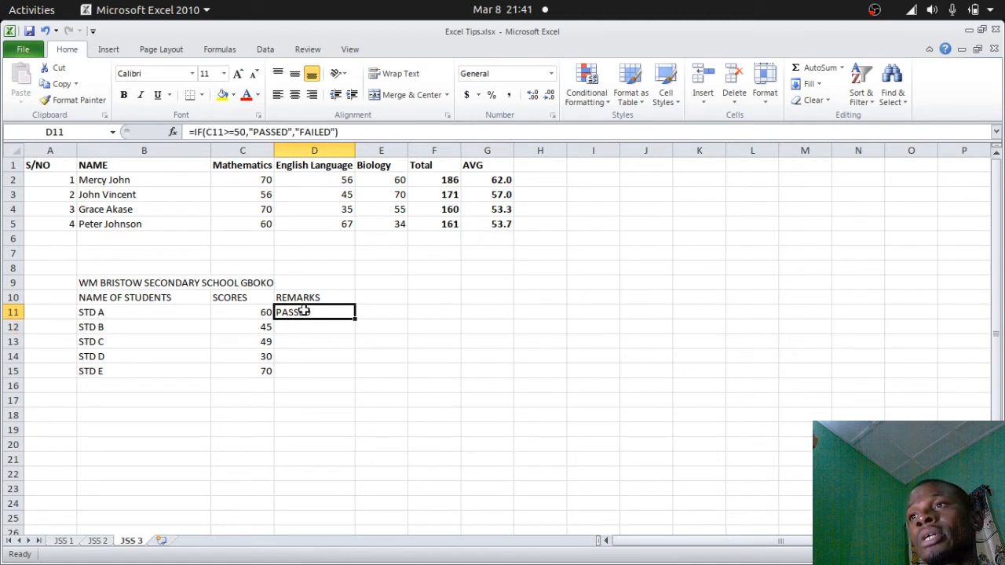
pyautogui.doubleClick(355, 318)
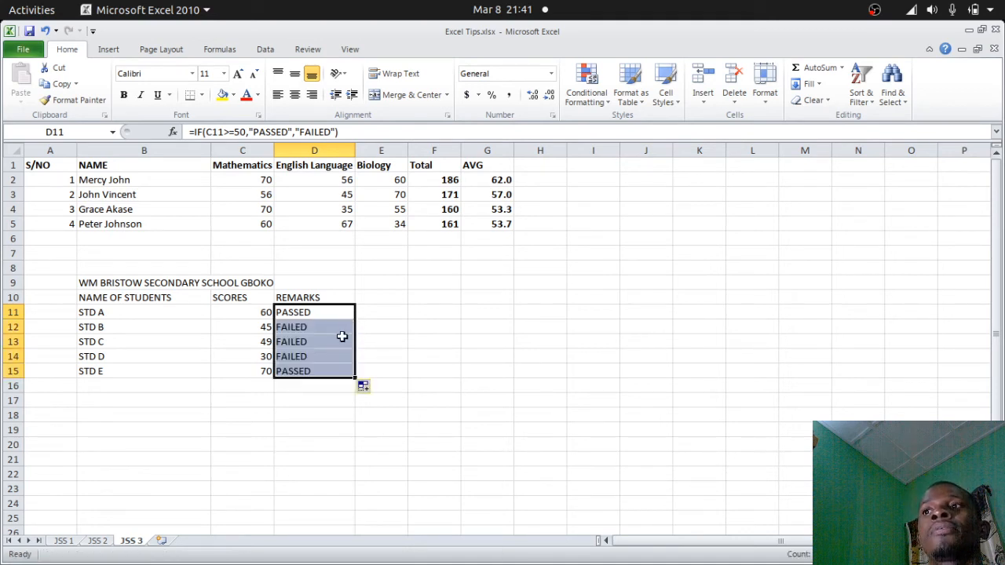
pyautogui.click(298, 328)
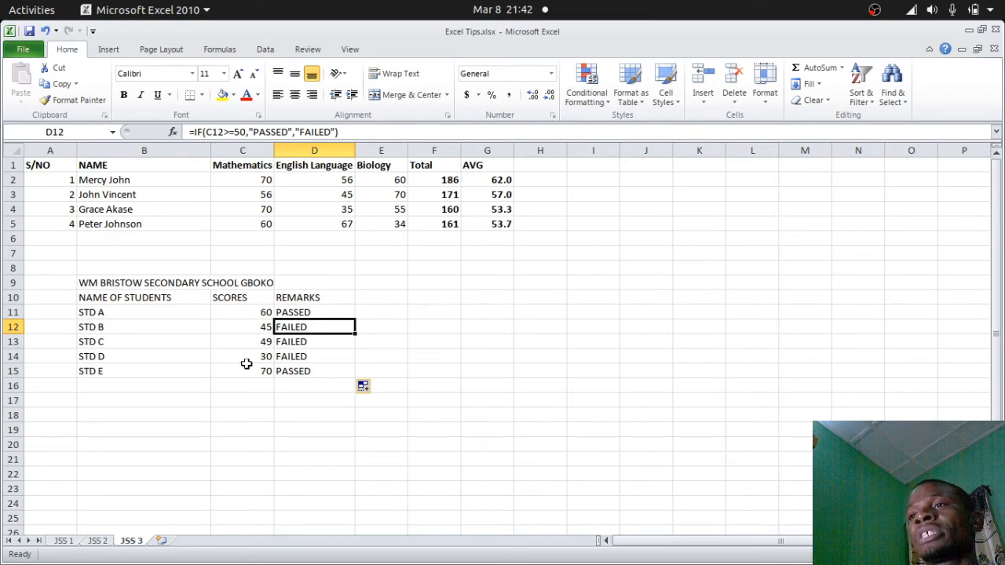
# - Enter the amount 60000 in cell D18, below the score table
pyautogui.click(306, 401)
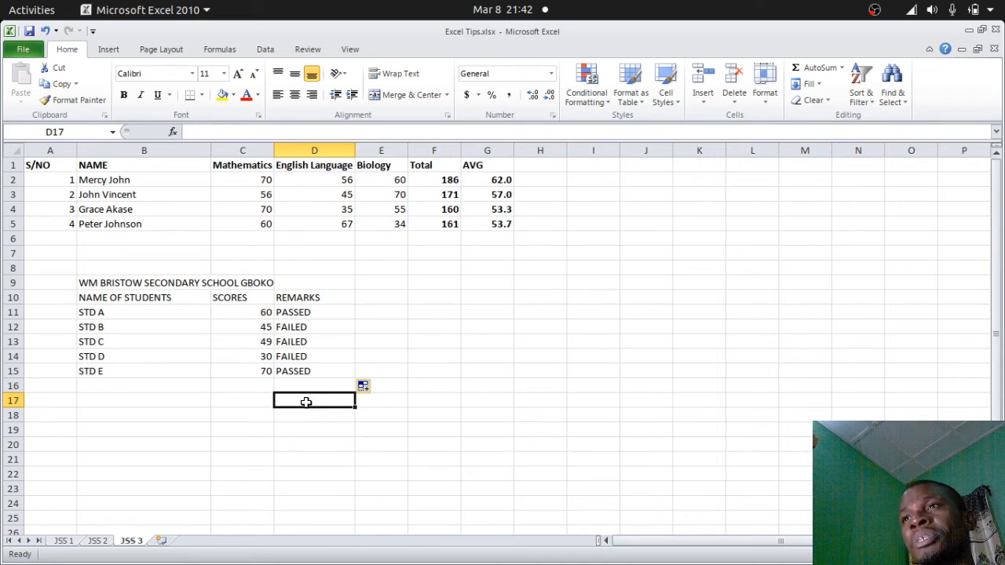
pyautogui.click(304, 418)
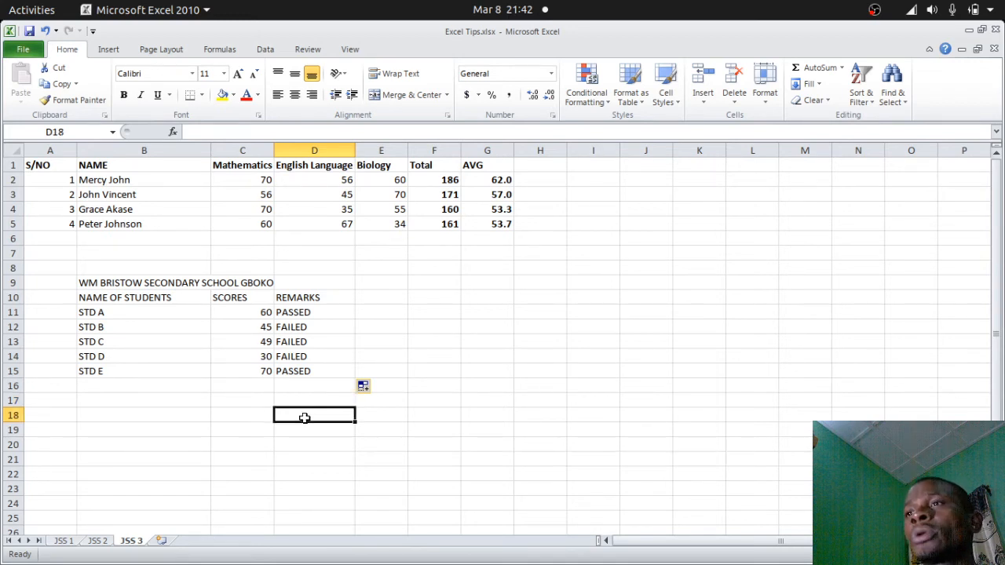
pyautogui.write('60')
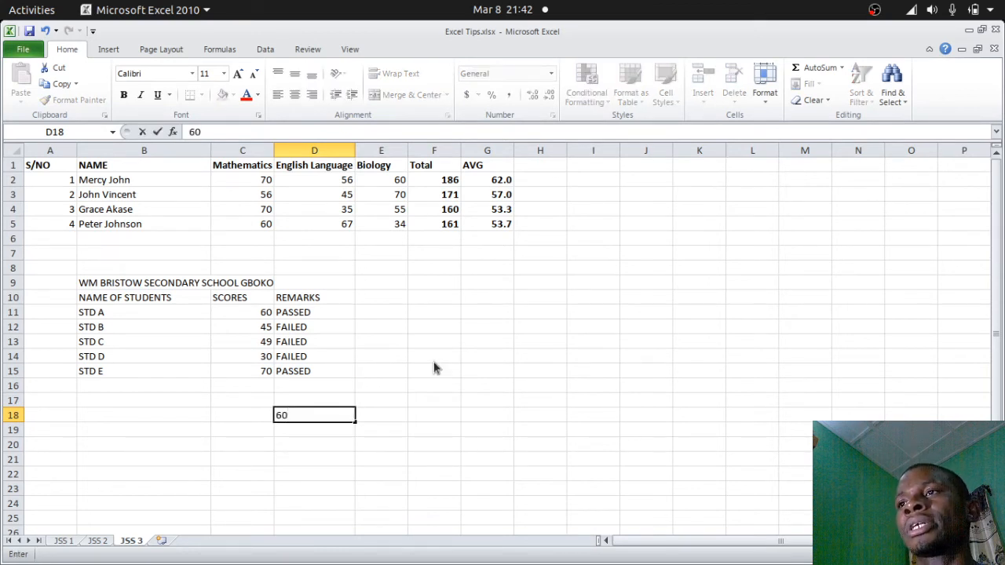
pyautogui.write('000')
pyautogui.press('Return')
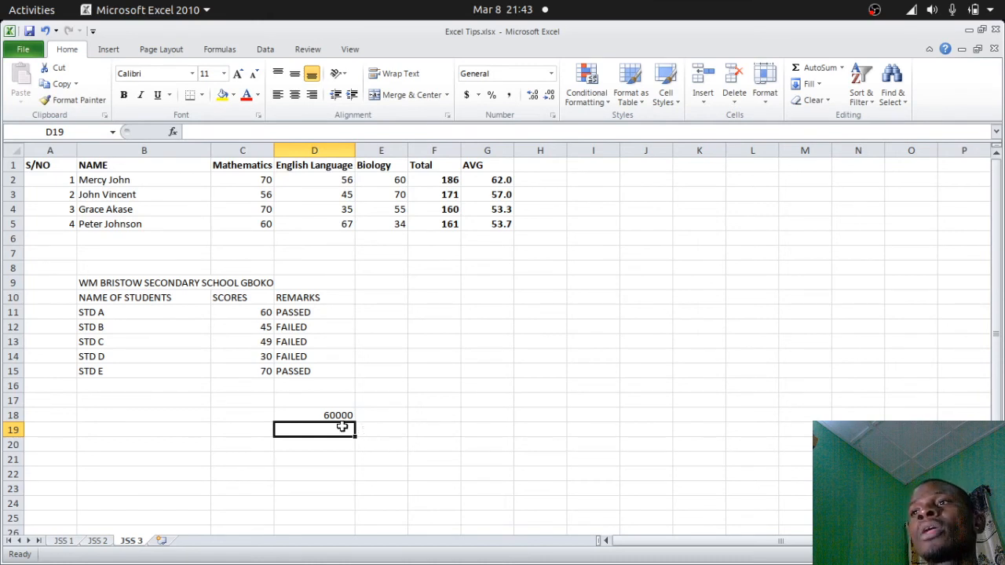
# - Apply the Comma Style number format to the amount in D18
pyautogui.scroll(-1, 329, 410)
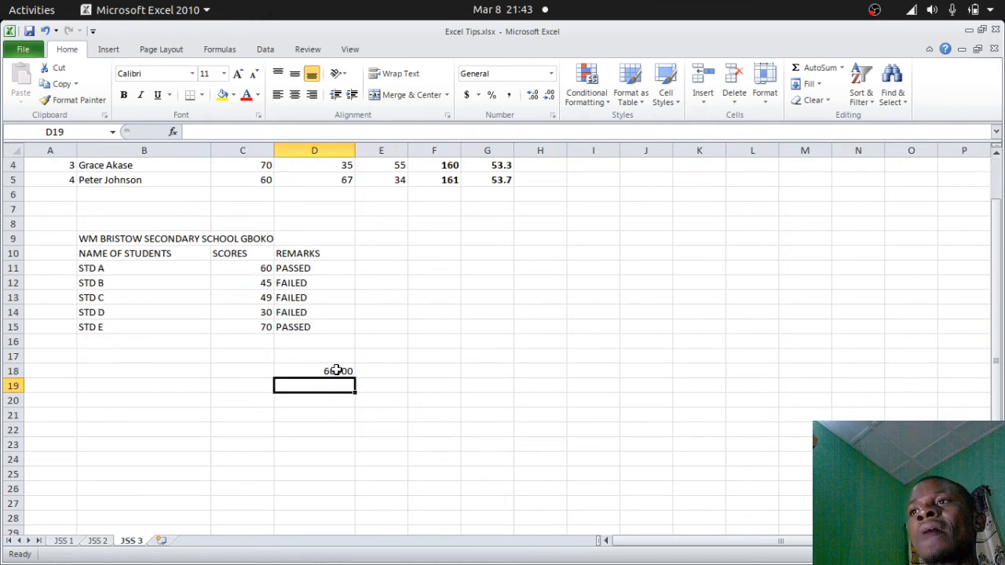
pyautogui.click(336, 369)
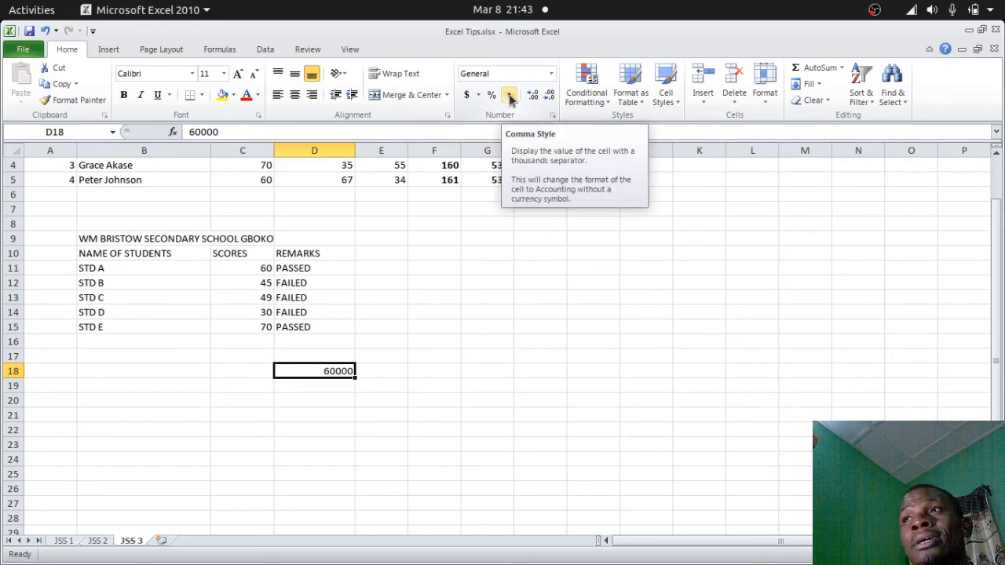
pyautogui.click(508, 96)
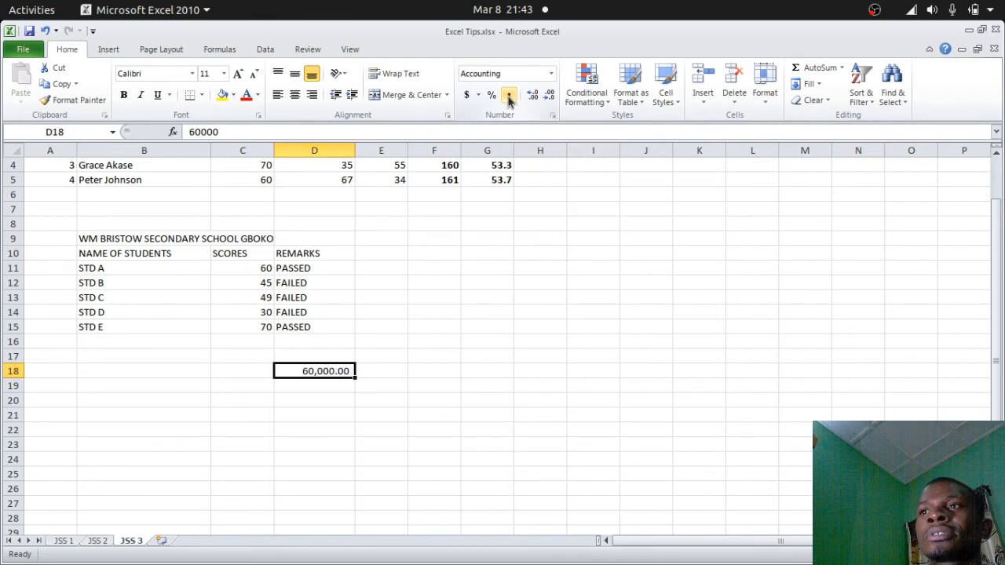
pyautogui.click(338, 390)
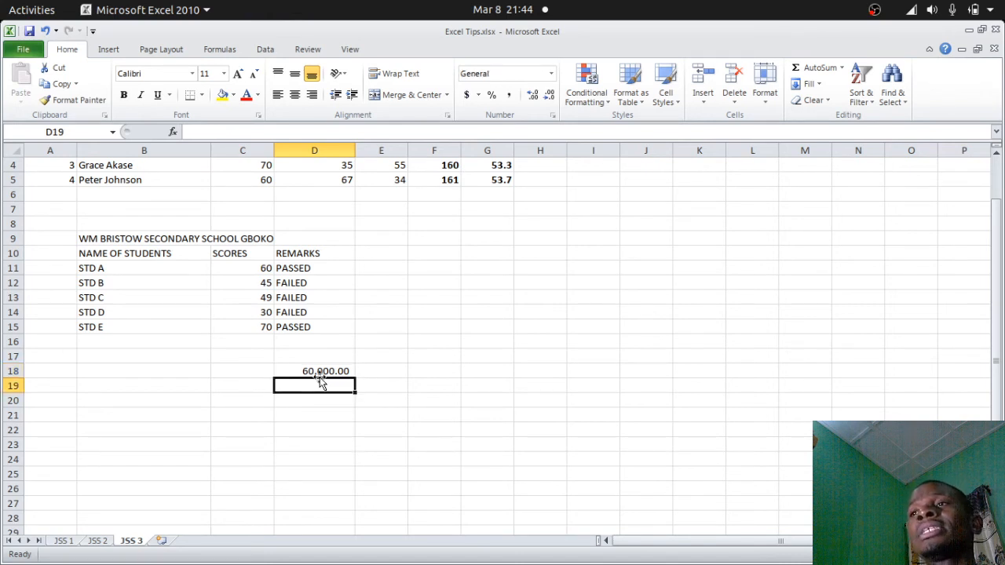
# - Apply the Comma Style number format to the empty cells D19 to D31
pyautogui.scroll(-1, 323, 381)
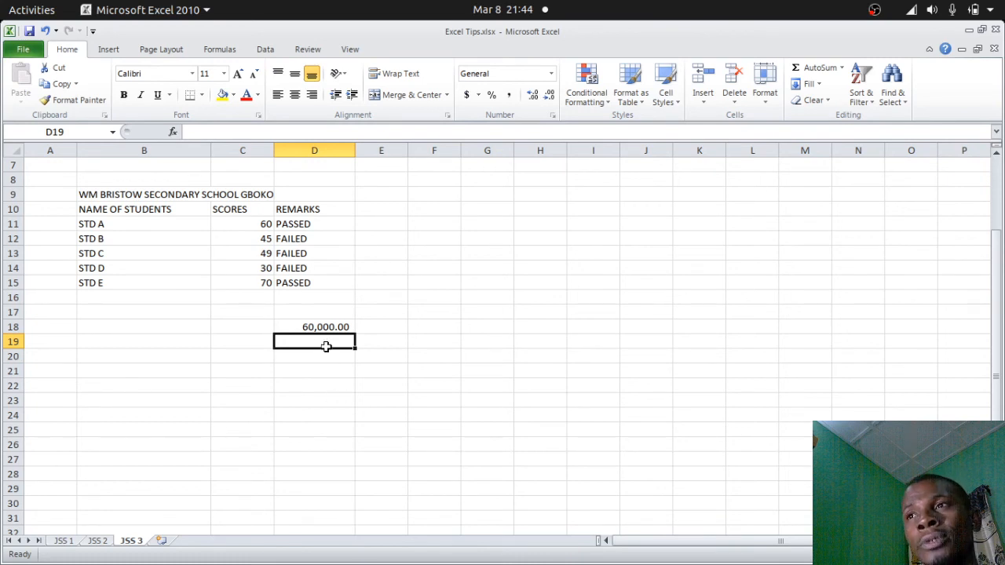
pyautogui.moveTo(325, 346); pyautogui.dragTo(329, 515)
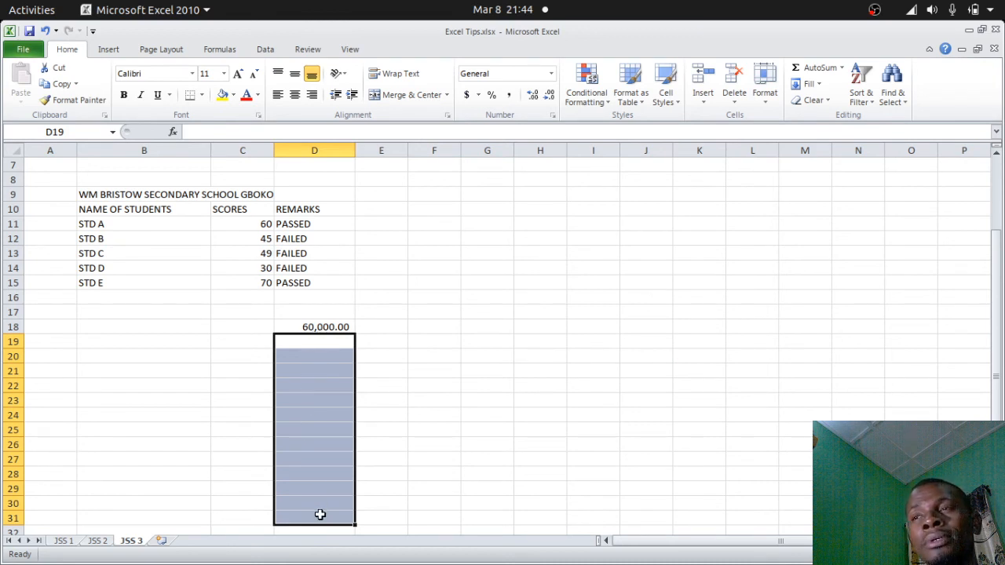
pyautogui.click(510, 96)
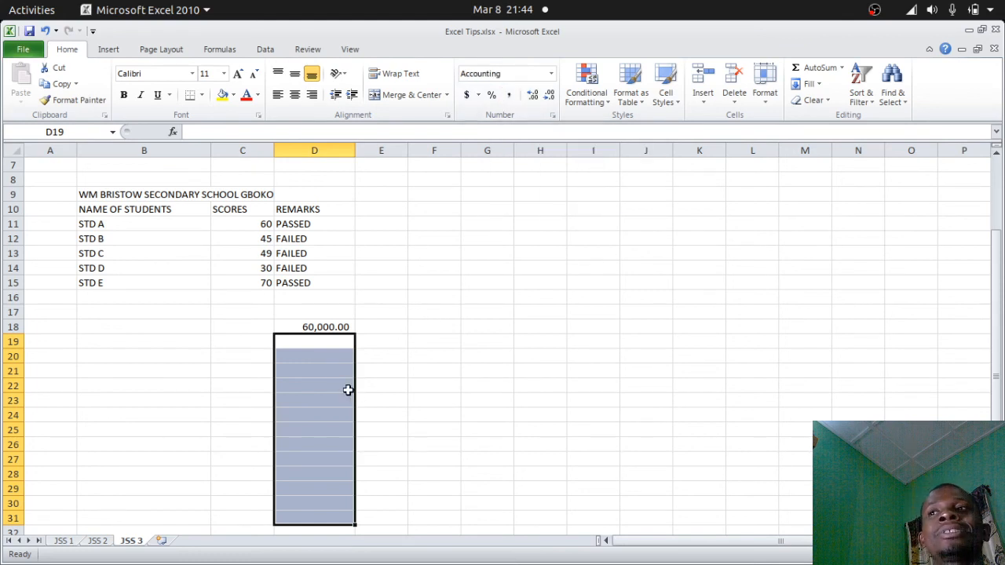
# - Enter the amounts 50000, 600 and 15000000 in cells D19 to D21
pyautogui.click(319, 339)
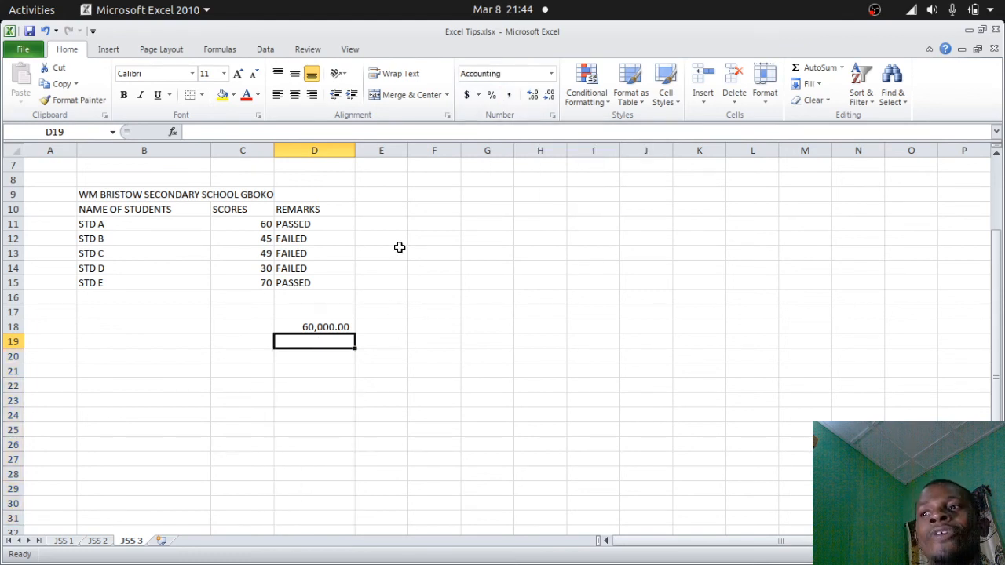
pyautogui.write('5')
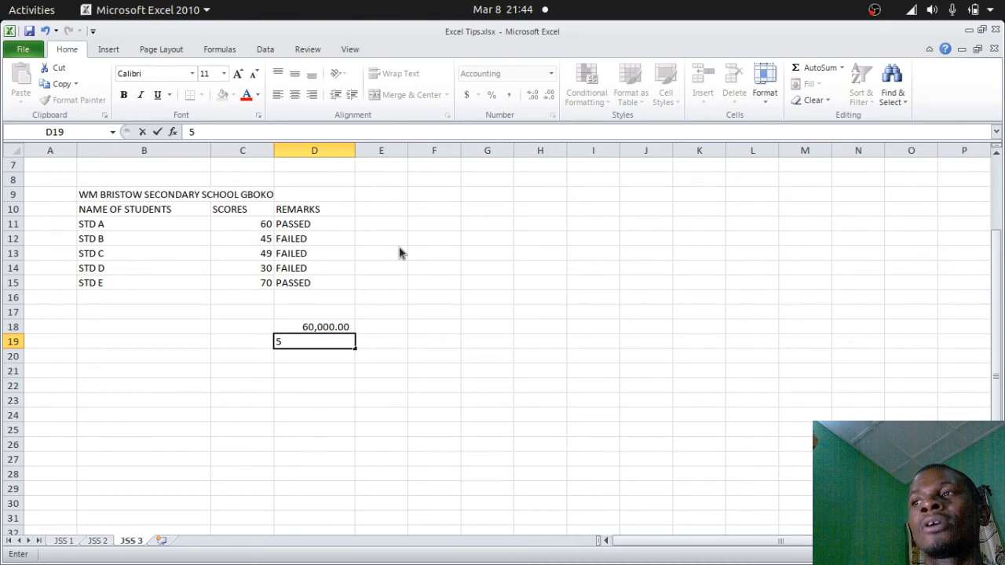
pyautogui.write('0000')
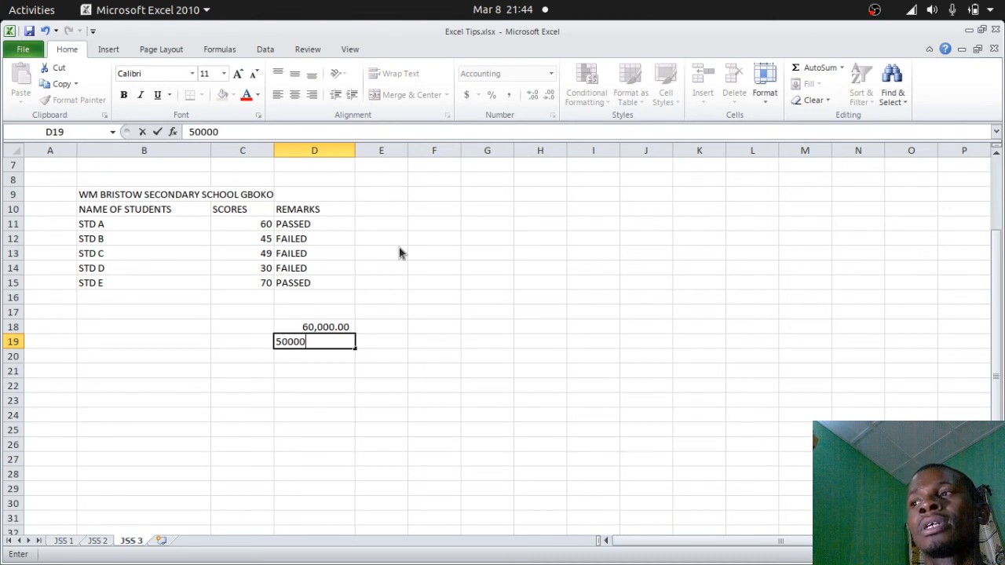
pyautogui.press('Return')
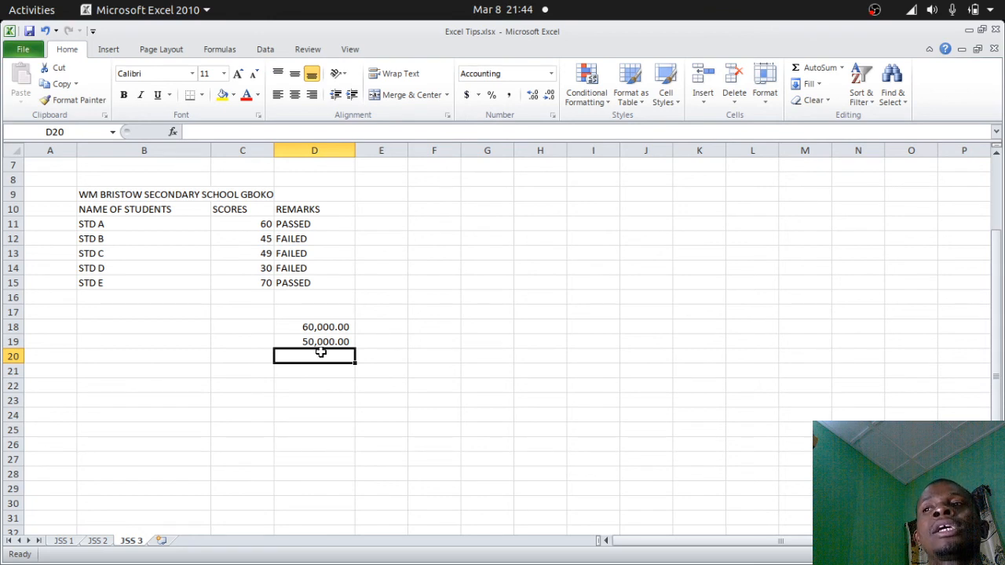
pyautogui.write('600')
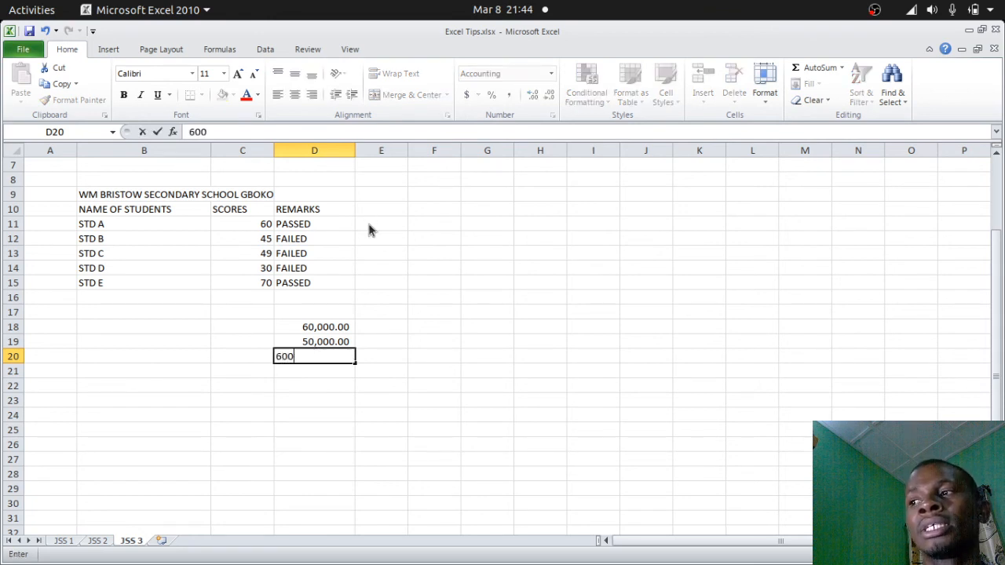
pyautogui.press('Return')
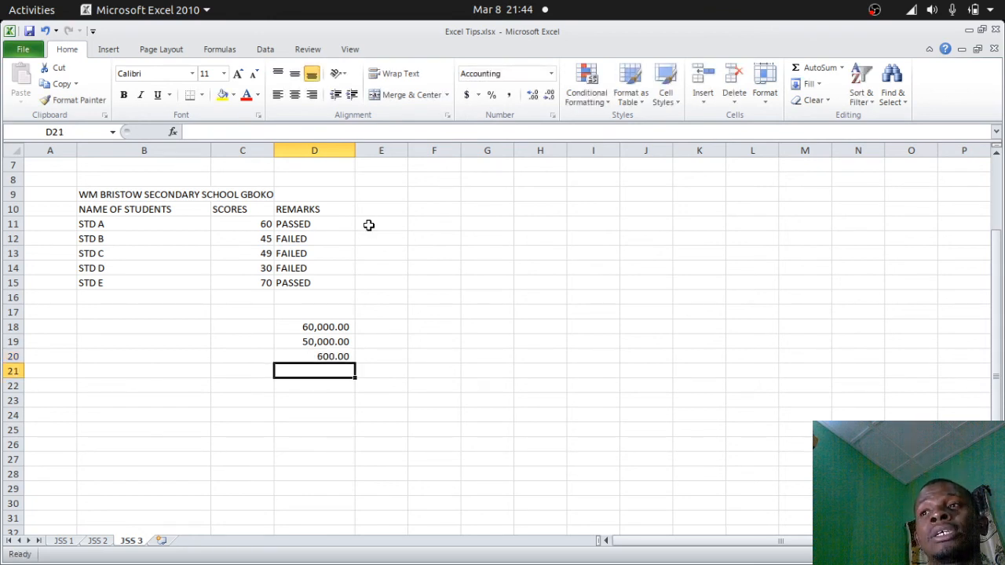
pyautogui.write('1')
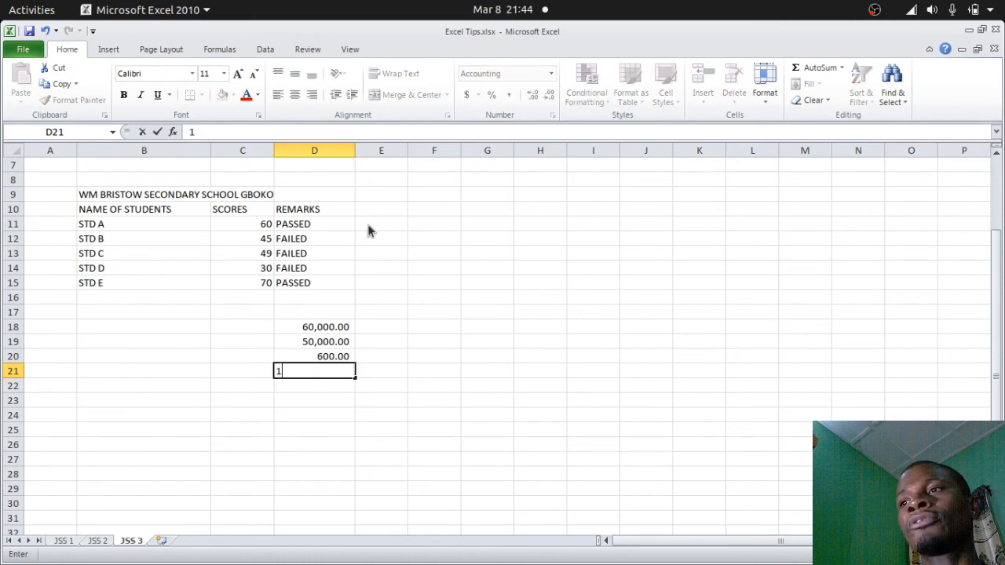
pyautogui.write('5,000,00000')
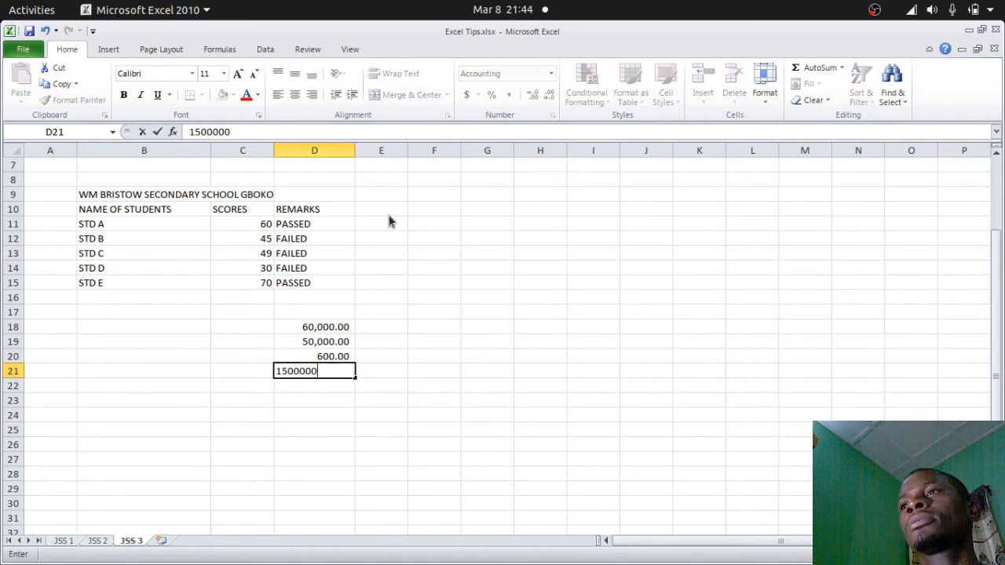
pyautogui.write('0')
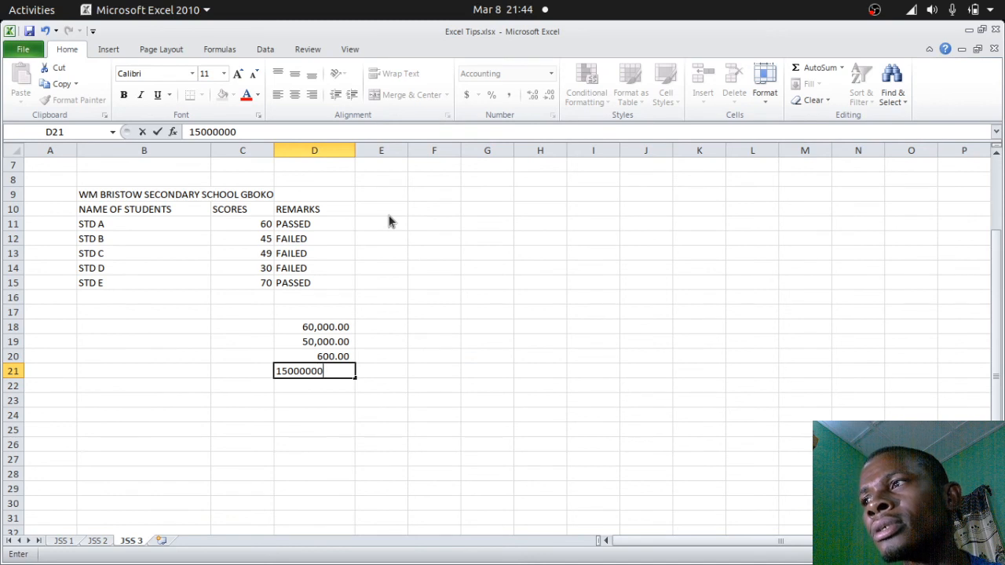
pyautogui.press('Return')
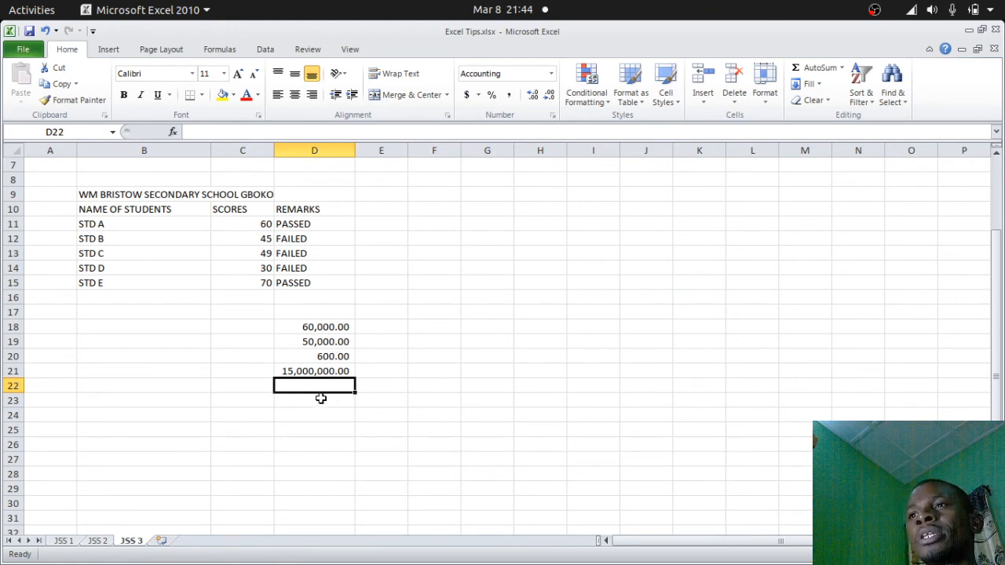
pyautogui.click(440, 330)
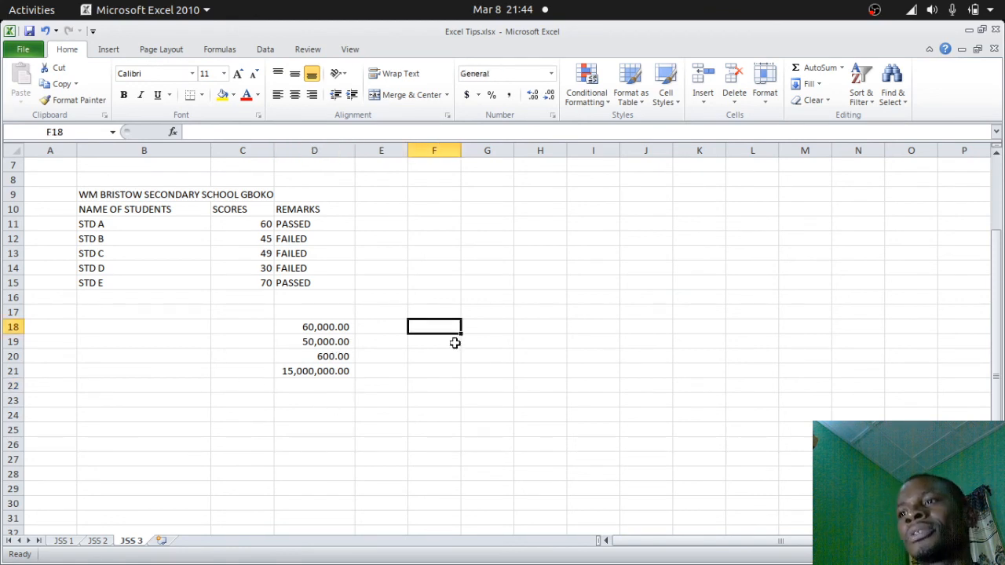
pyautogui.write('50,')
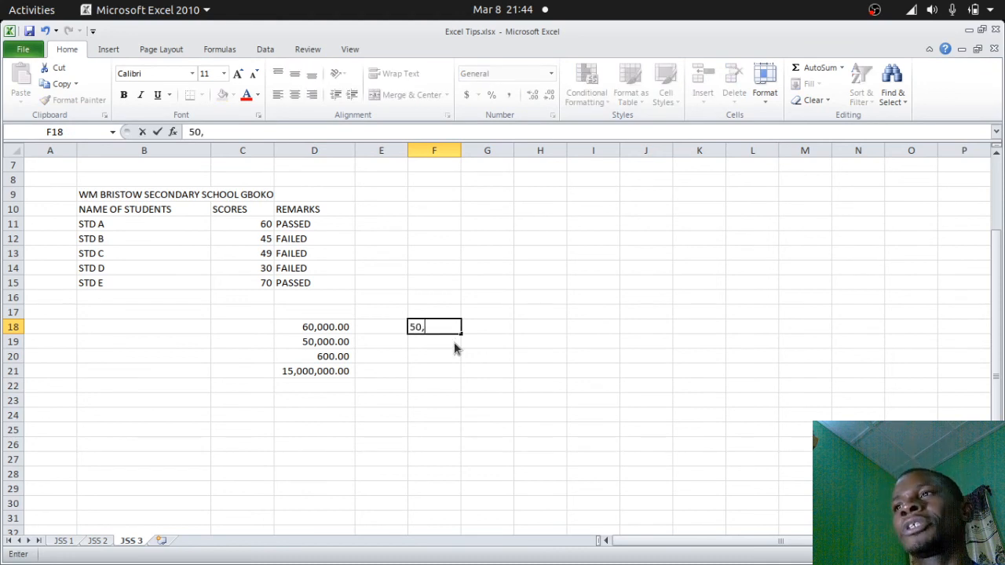
pyautogui.write('000.00')
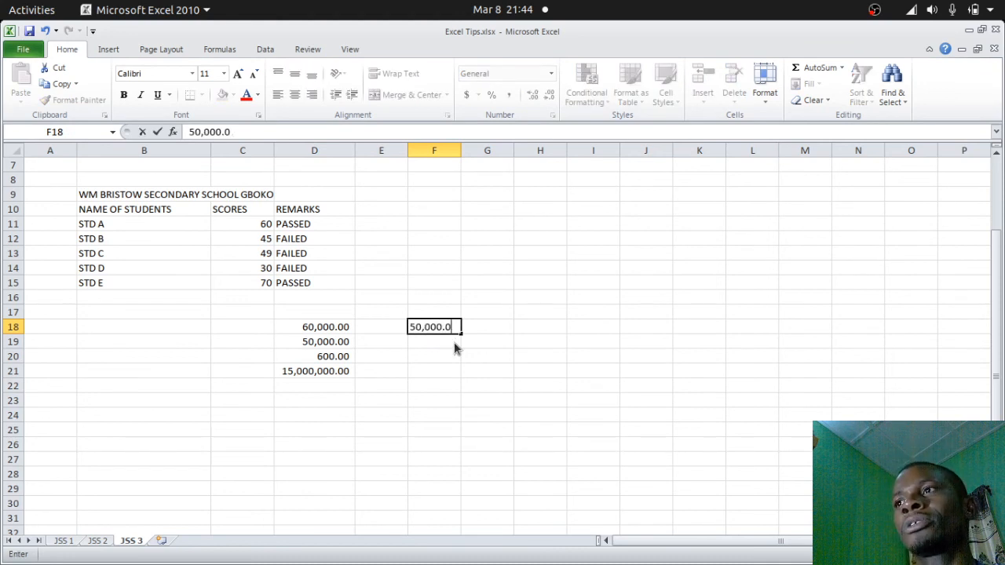
pyautogui.press('BackSpace')
pyautogui.press('BackSpace')
pyautogui.press('BackSpace')
pyautogui.press('BackSpace')
pyautogui.press('BackSpace')
pyautogui.press('BackSpace')
pyautogui.press('BackSpace')
pyautogui.press('BackSpace')
pyautogui.press('BackSpace')
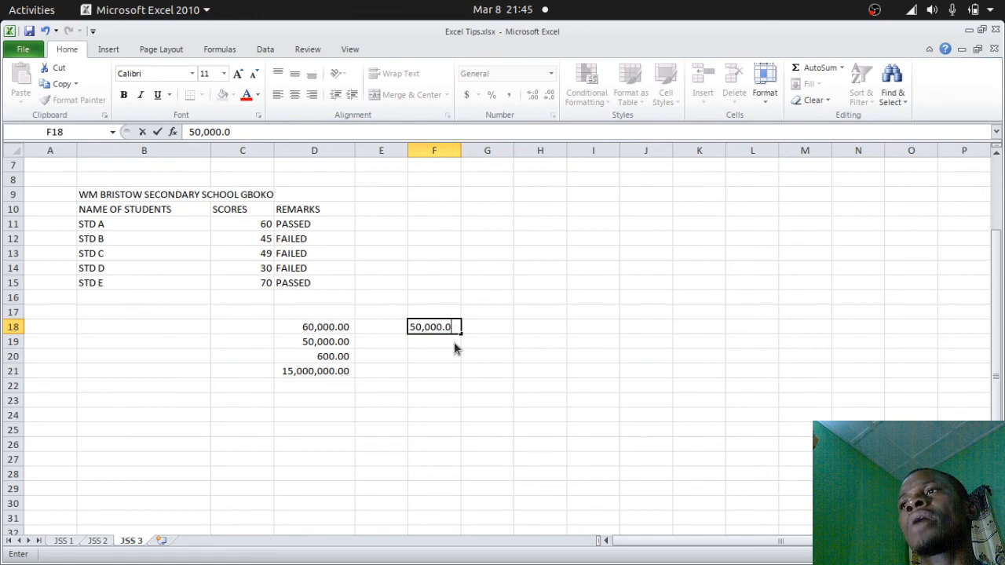
pyautogui.click(322, 329)
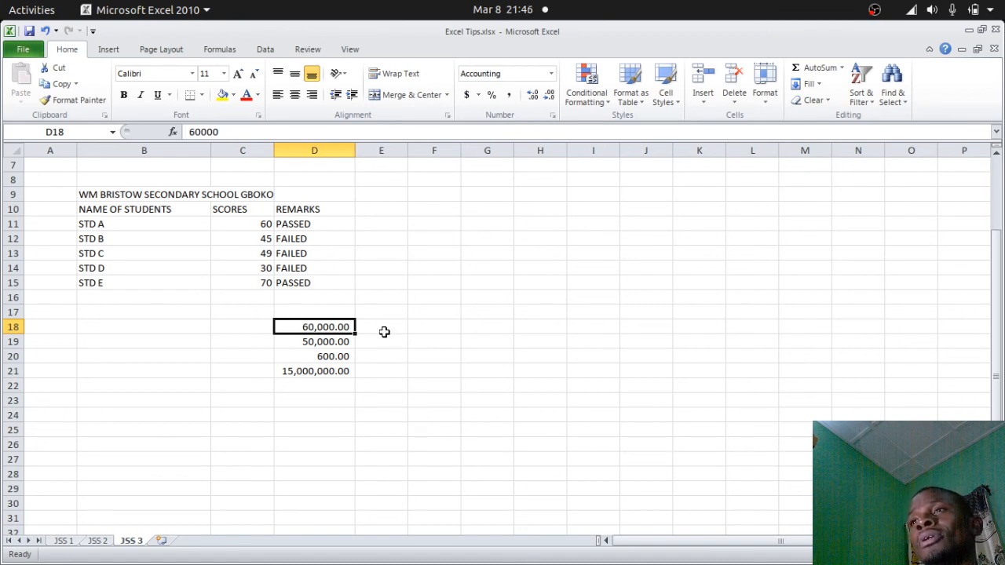
pyautogui.click(381, 340)
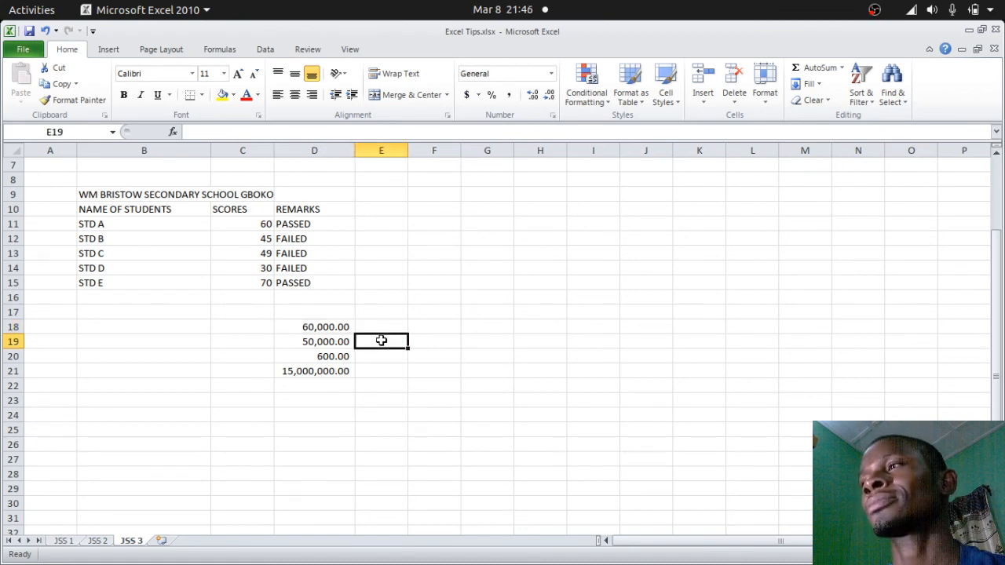